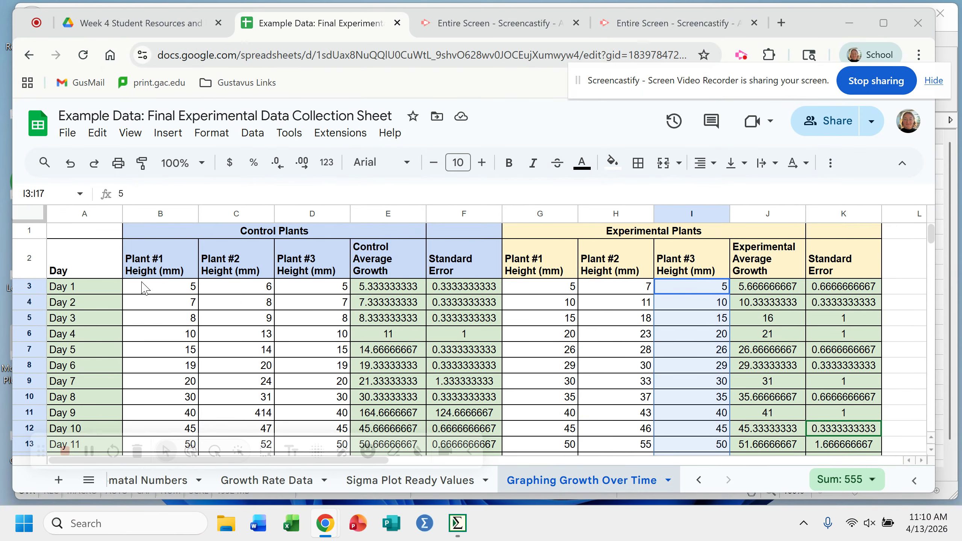
# Examine the daily control and experimental plant heights, along with the average growth and standard error columns for both groups.
pyautogui.moveTo(160, 295); pyautogui.dragTo(317, 451)
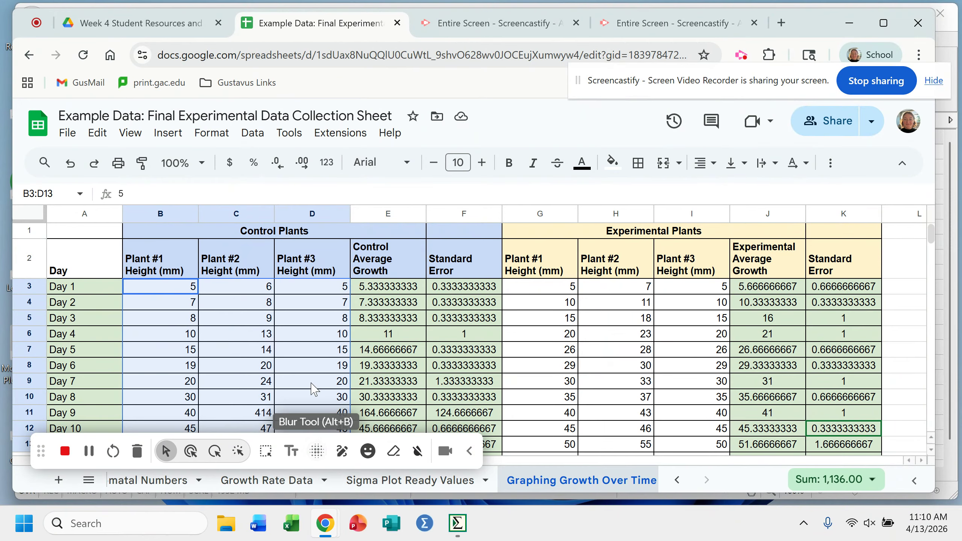
pyautogui.scroll(-2, 312, 382)
pyautogui.click(163, 308)
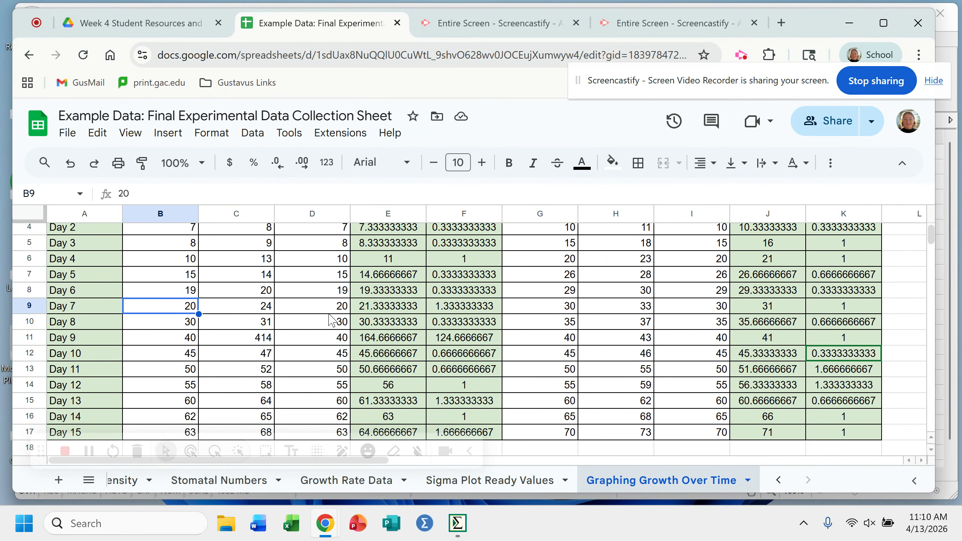
pyautogui.scroll(2, 313, 366)
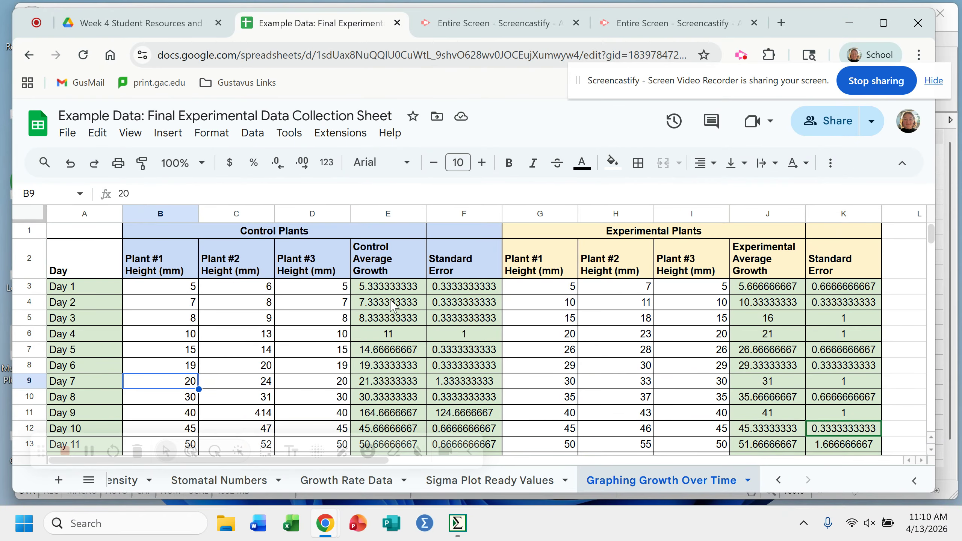
pyautogui.click(389, 267)
pyautogui.click(453, 264)
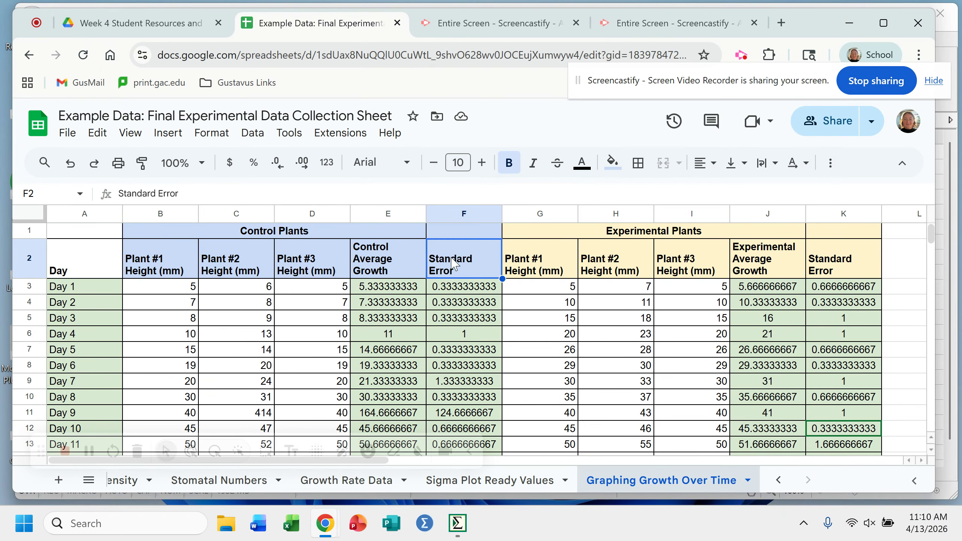
pyautogui.click(762, 261)
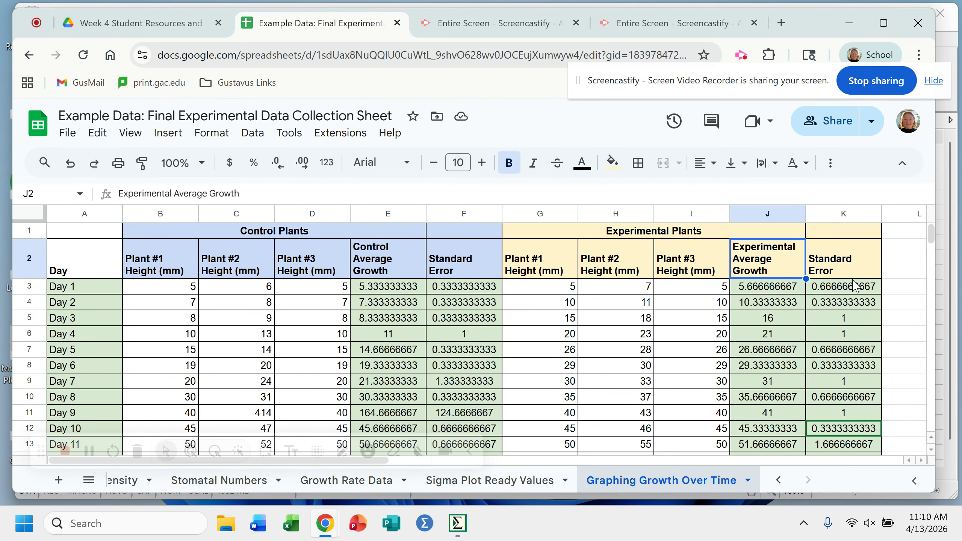
pyautogui.click(841, 272)
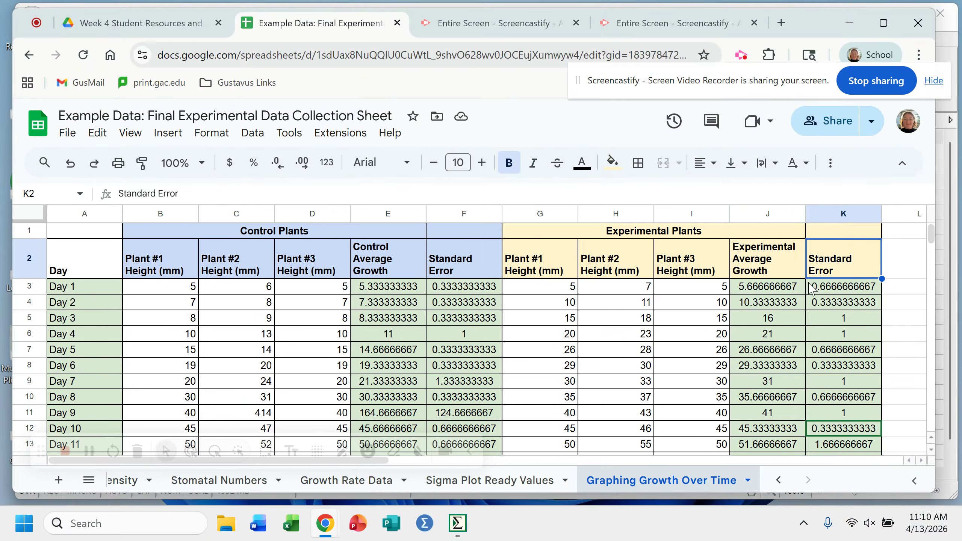
pyautogui.scroll(-1, 325, 337)
pyautogui.scroll(1, 299, 368)
# Clear the Day 5 and Day 6 height entries for all three control plants and all three experimental plants.
pyautogui.moveTo(159, 351); pyautogui.dragTo(334, 377)
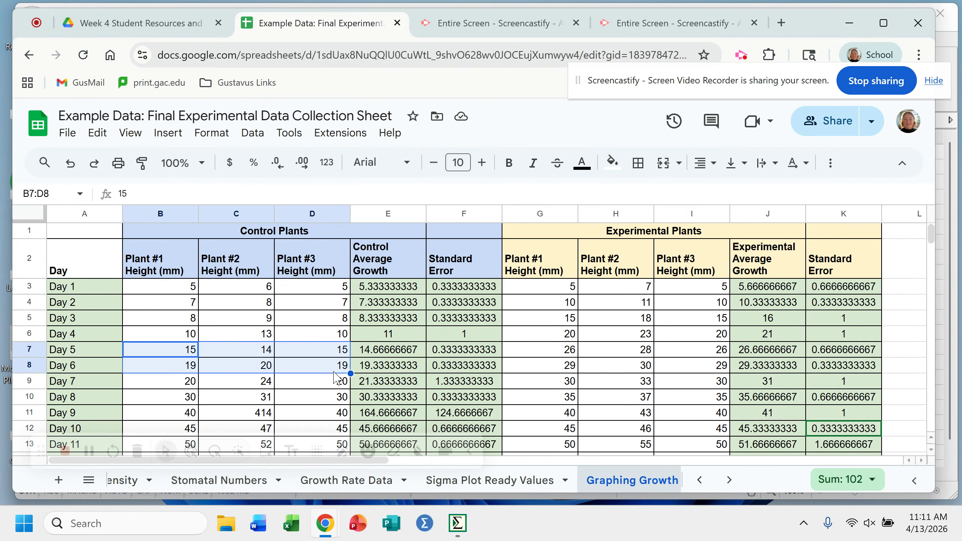
pyautogui.press('Delete')
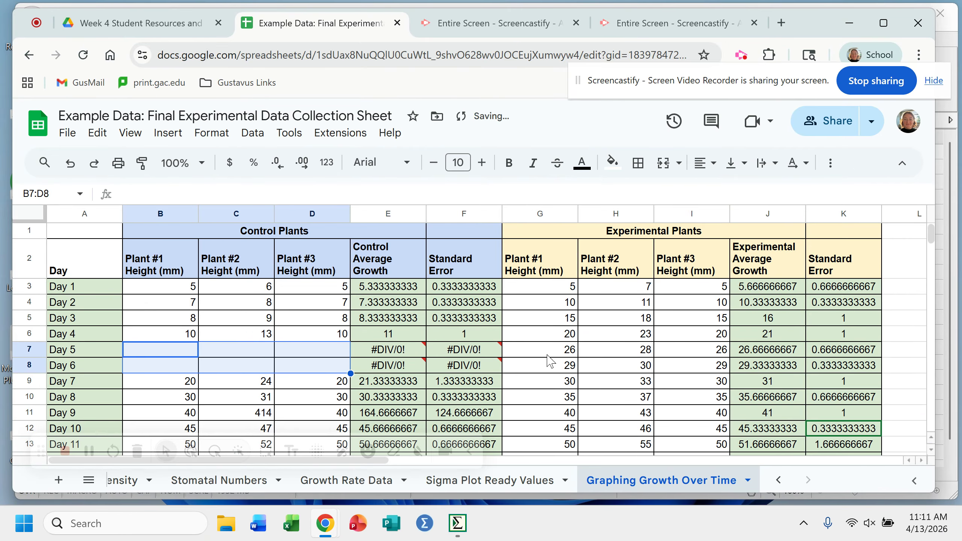
pyautogui.moveTo(549, 350); pyautogui.dragTo(698, 365)
pyautogui.press('Delete')
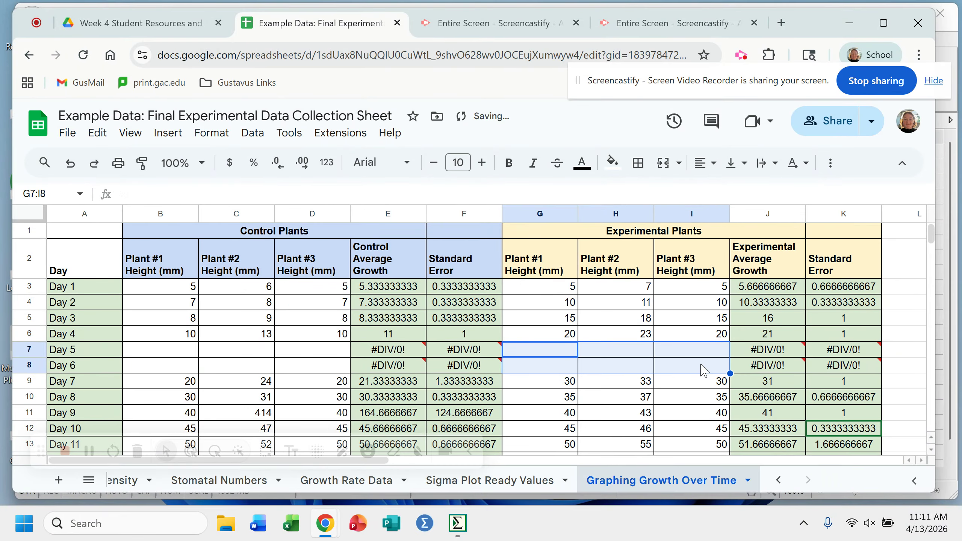
pyautogui.click(910, 370)
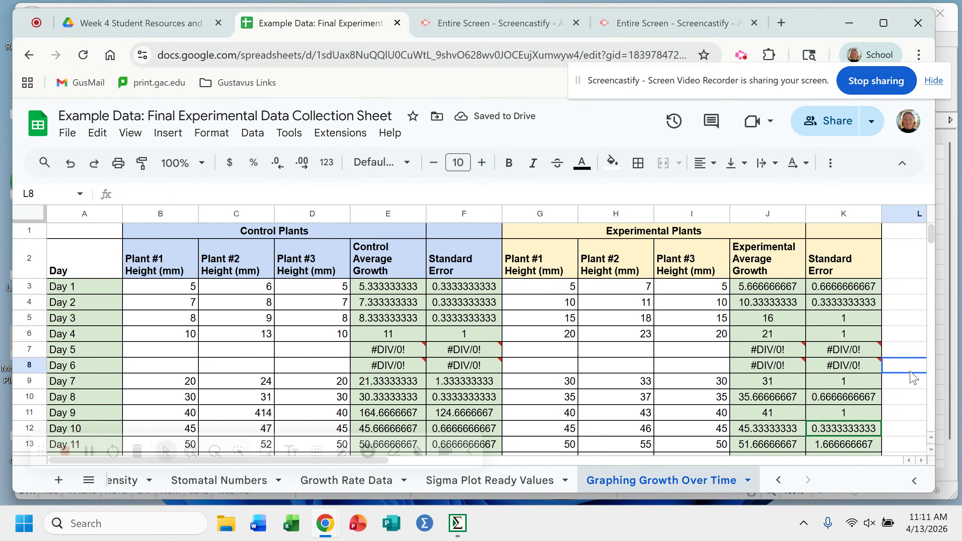
# Clear the old entries from SigmaPlot's Data 2 worksheet and arrange the browser and SigmaPlot windows side by side.
pyautogui.moveTo(394, 354)
pyautogui.moveTo(934, 284); pyautogui.dragTo(519, 261)
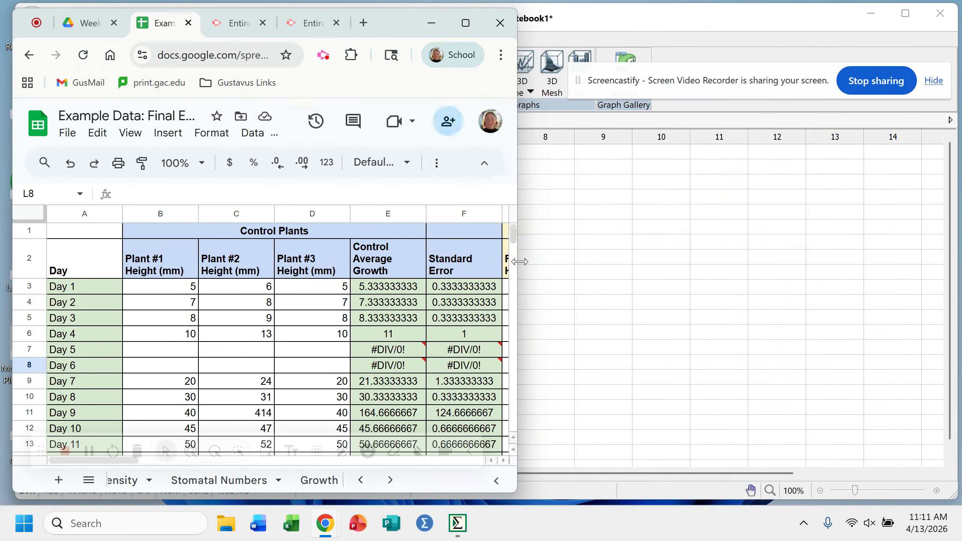
pyautogui.click(646, 247)
pyautogui.moveTo(153, 154); pyautogui.dragTo(265, 359)
pyautogui.press('Delete')
pyautogui.moveTo(358, 316); pyautogui.dragTo(363, 331)
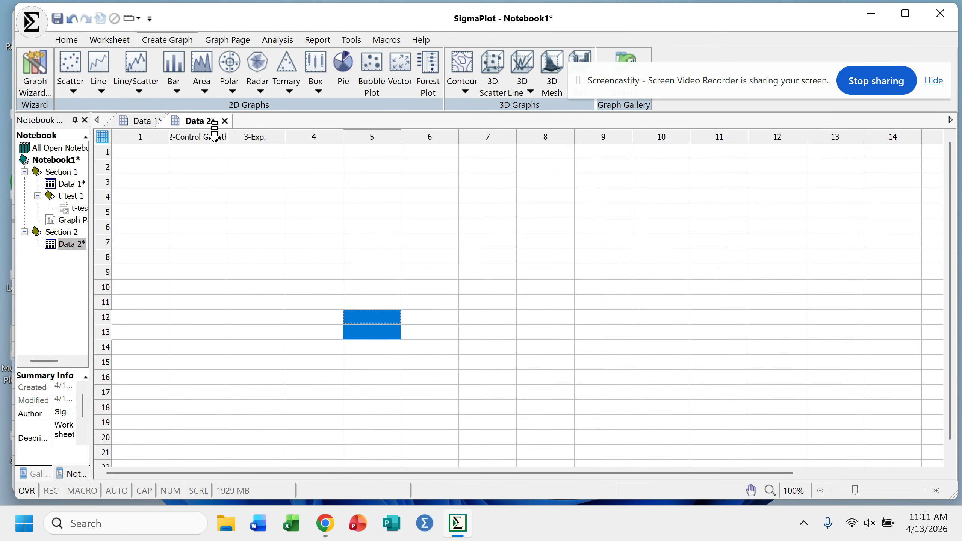
pyautogui.moveTo(12, 221); pyautogui.dragTo(381, 254)
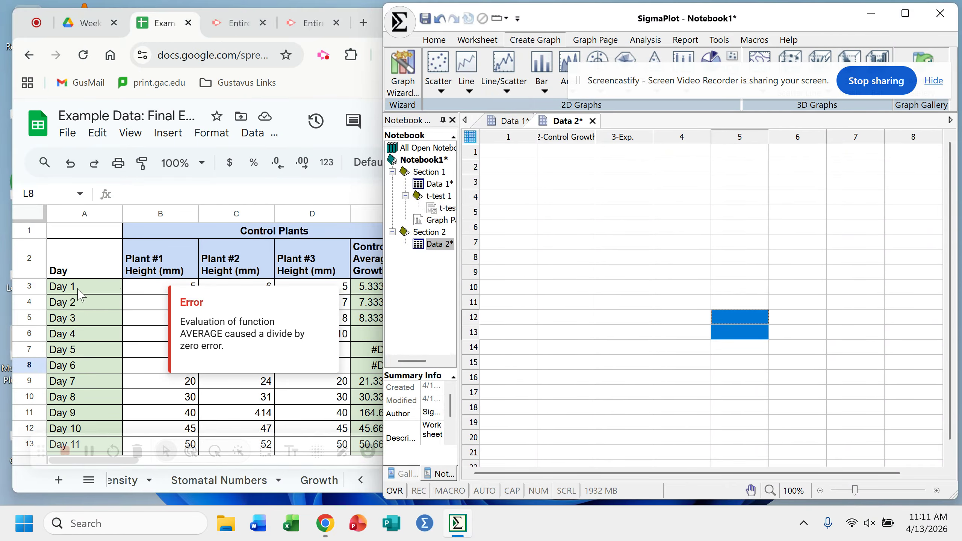
# Copy the Day 1 to Day 15 labels from the spreadsheet into column 1 of SigmaPlot's Data 2 worksheet and title it "days".
pyautogui.moveTo(93, 289); pyautogui.dragTo(114, 363)
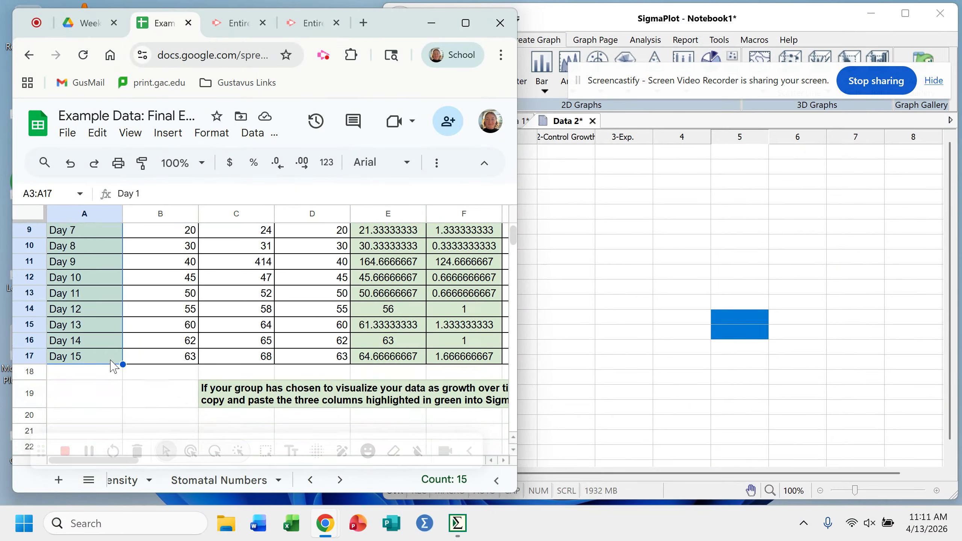
pyautogui.rightClick(115, 364)
pyautogui.click(174, 200)
pyautogui.click(599, 246)
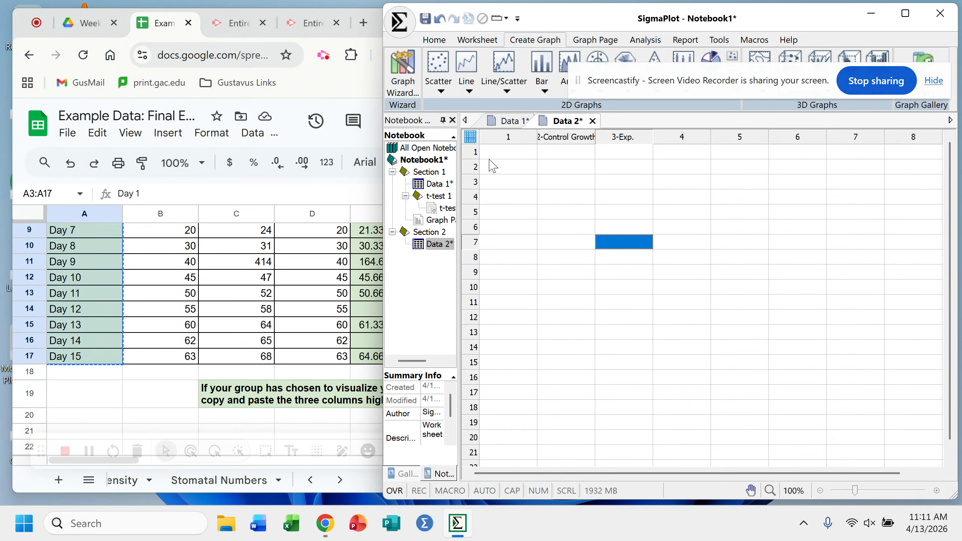
pyautogui.rightClick(512, 151)
pyautogui.click(530, 196)
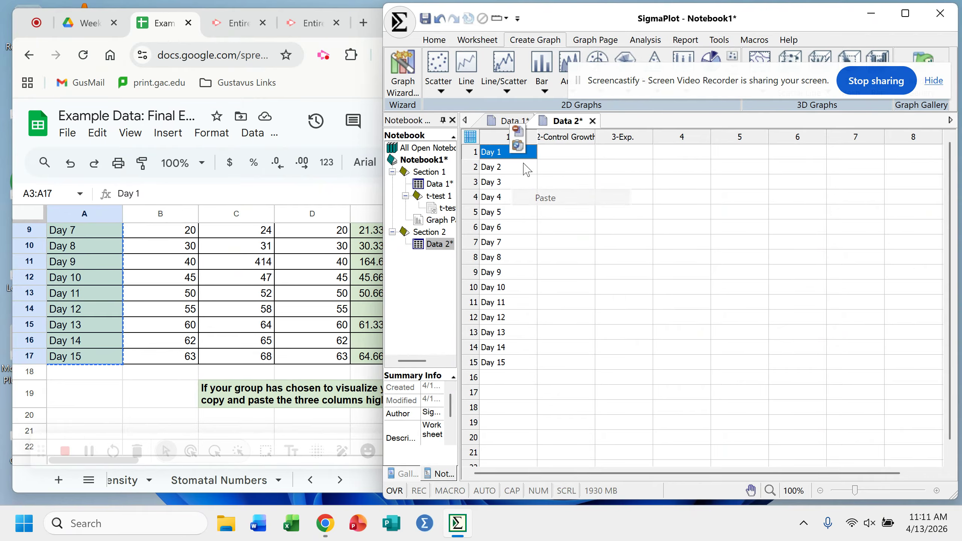
pyautogui.click(502, 136)
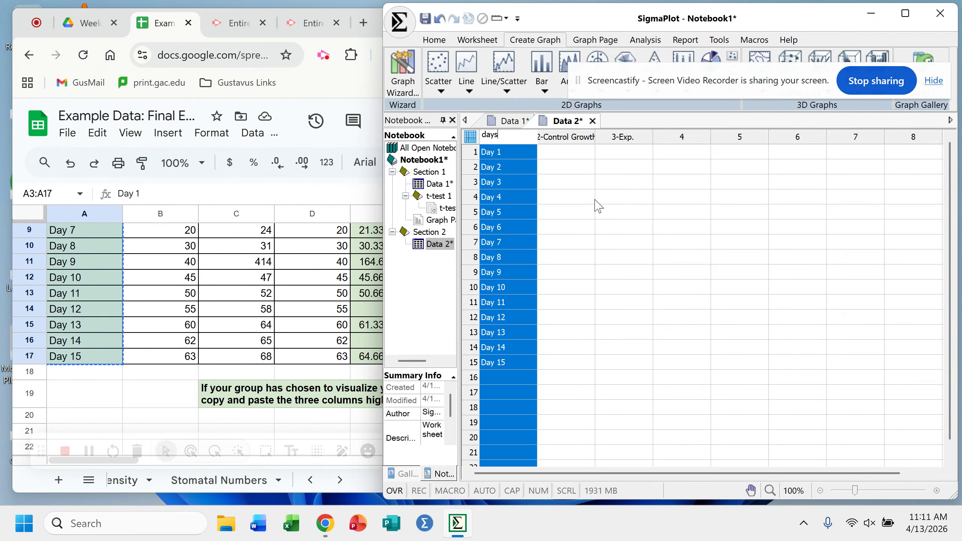
pyautogui.click(609, 212)
# Copy the Control Average Growth values for Day 1 to Day 15 from the spreadsheet into SigmaPlot's Control Growth column.
pyautogui.scroll(3, 266, 329)
pyautogui.click(557, 152)
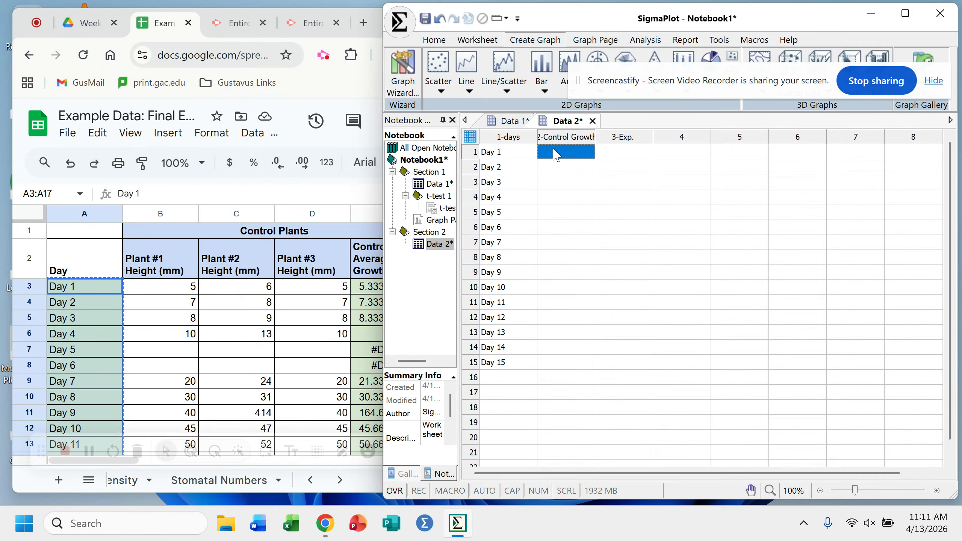
pyautogui.moveTo(356, 286); pyautogui.dragTo(406, 360)
pyautogui.rightClick(405, 357)
pyautogui.click(384, 200)
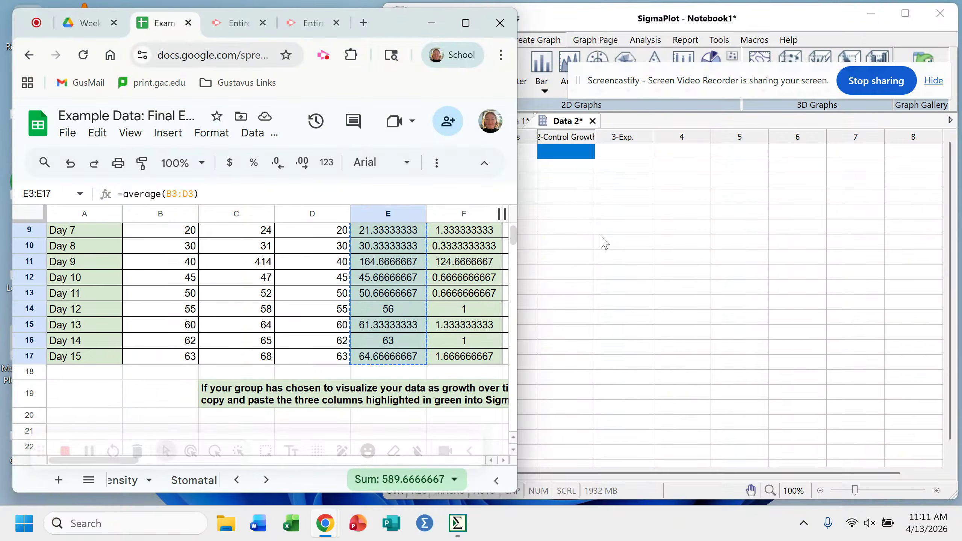
pyautogui.click(569, 156)
pyautogui.rightClick(568, 160)
pyautogui.click(601, 197)
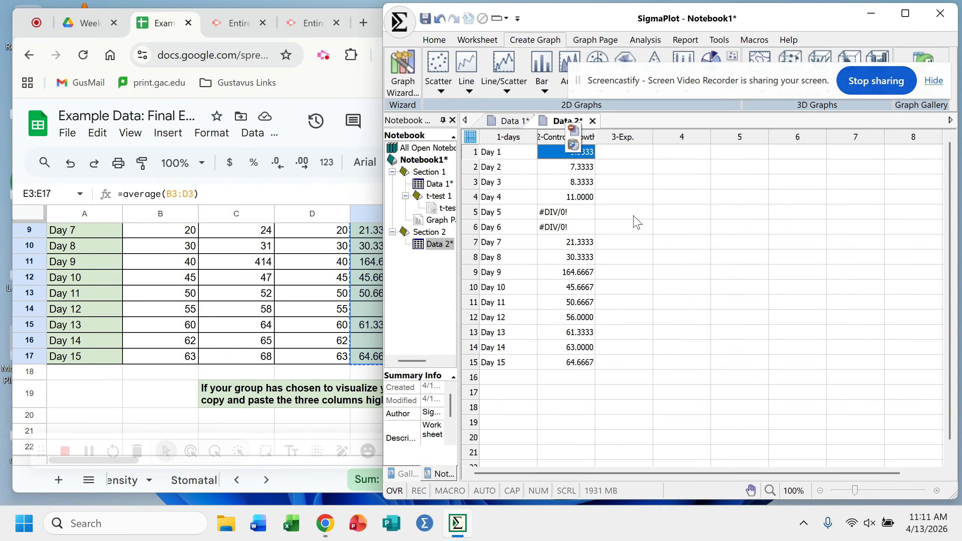
# Copy the control plants' Standard Error values for Day 1 to Day 15 from the spreadsheet into column 3 of the SigmaPlot worksheet.
pyautogui.click(308, 369)
pyautogui.scroll(3, 457, 370)
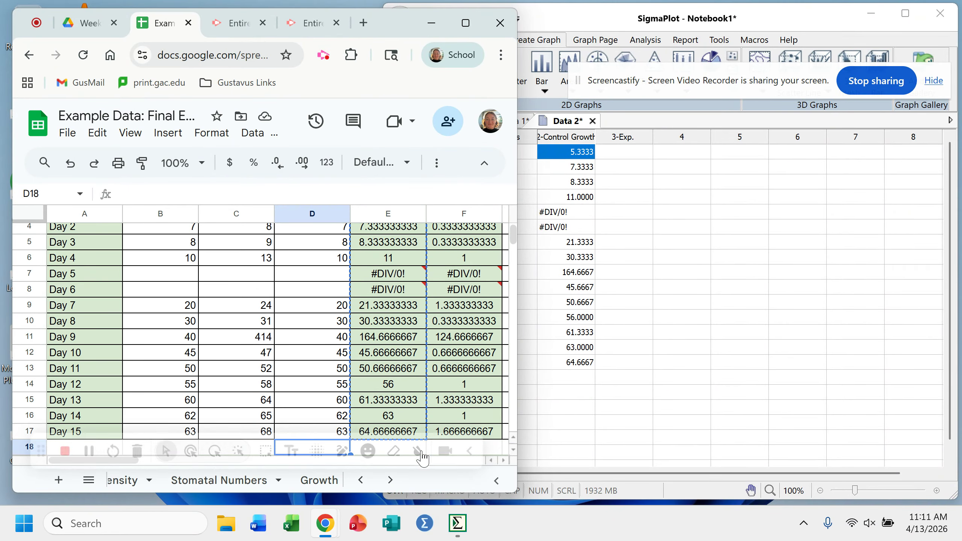
pyautogui.scroll(2, 481, 357)
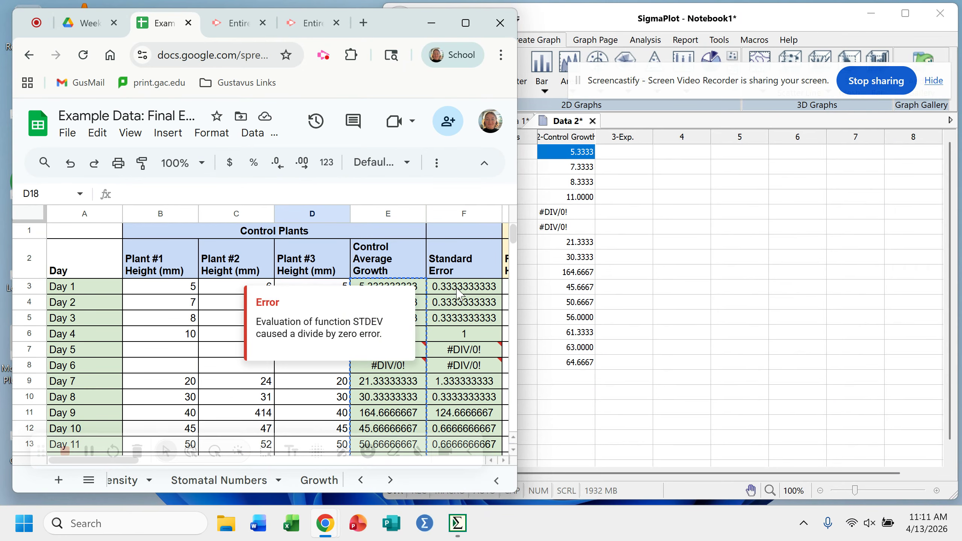
pyautogui.moveTo(464, 287); pyautogui.dragTo(482, 391)
pyautogui.rightClick(481, 392)
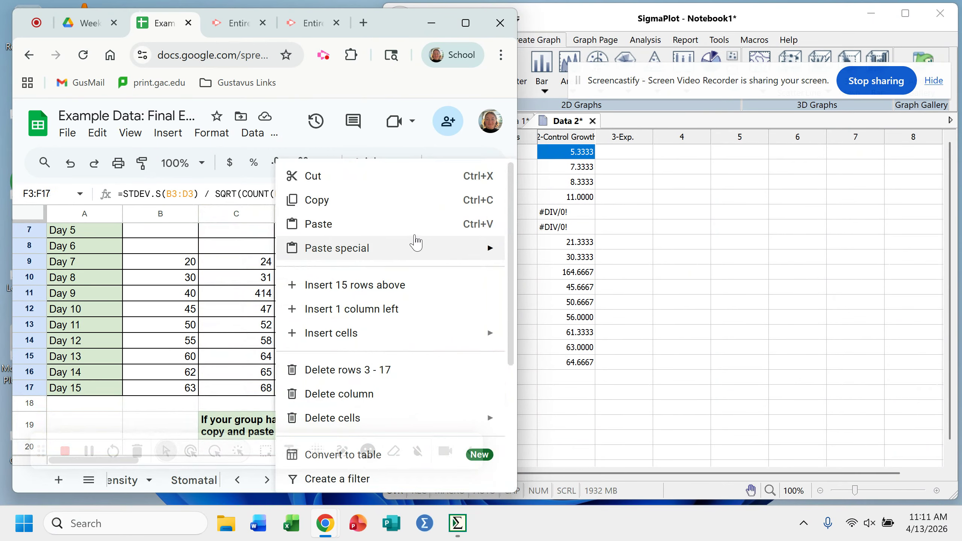
pyautogui.click(349, 197)
pyautogui.rightClick(640, 154)
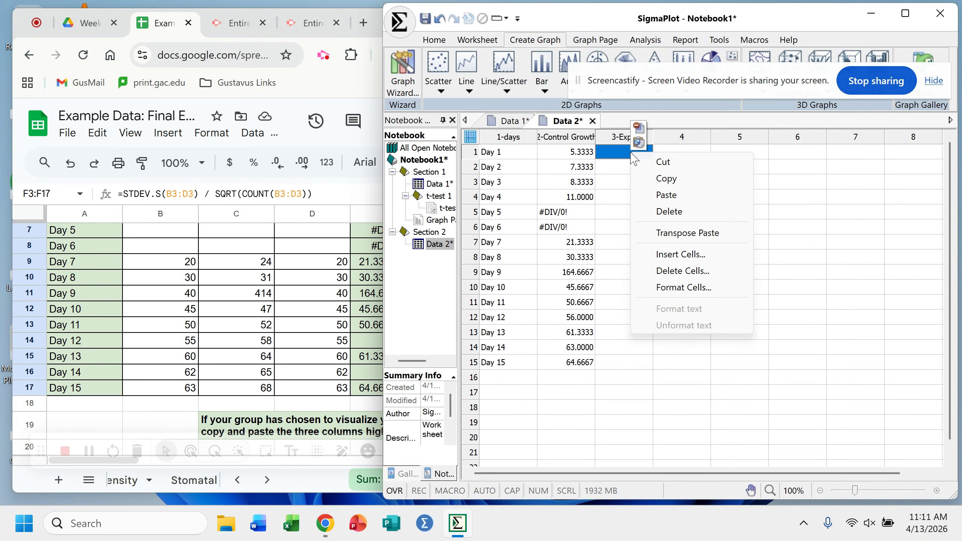
pyautogui.click(654, 193)
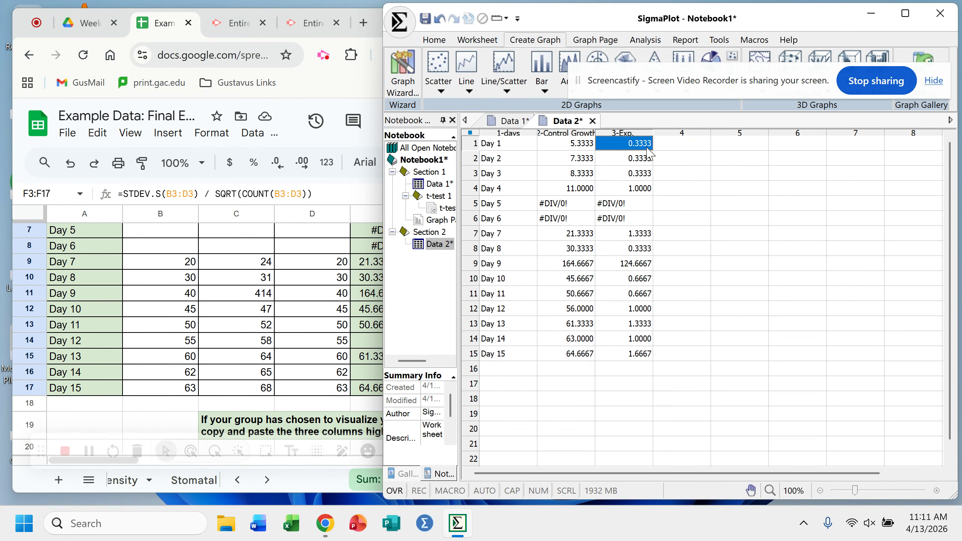
# Retitle column 3 of the SigmaPlot worksheet as "Control SE" and make the column title row taller.
pyautogui.click(636, 133)
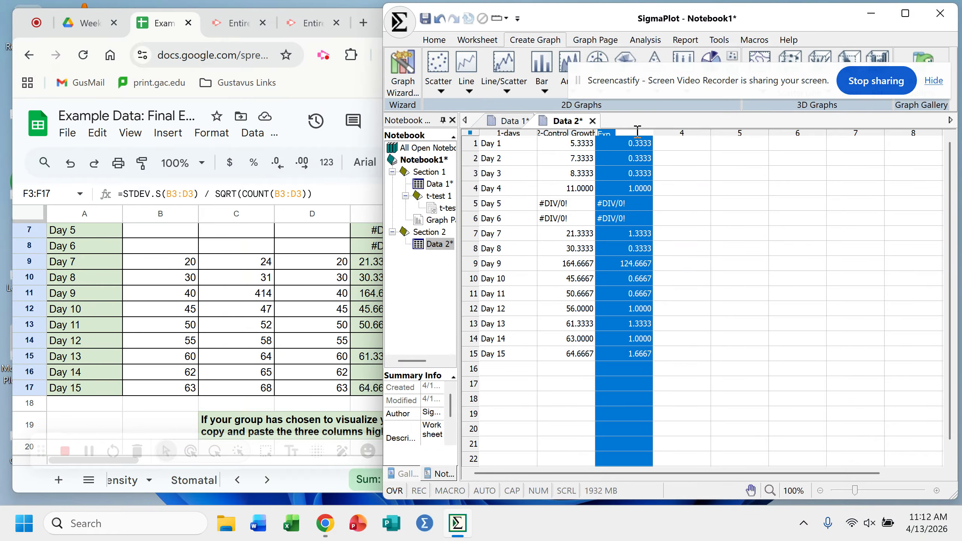
pyautogui.write('Control SE')
pyautogui.click(730, 188)
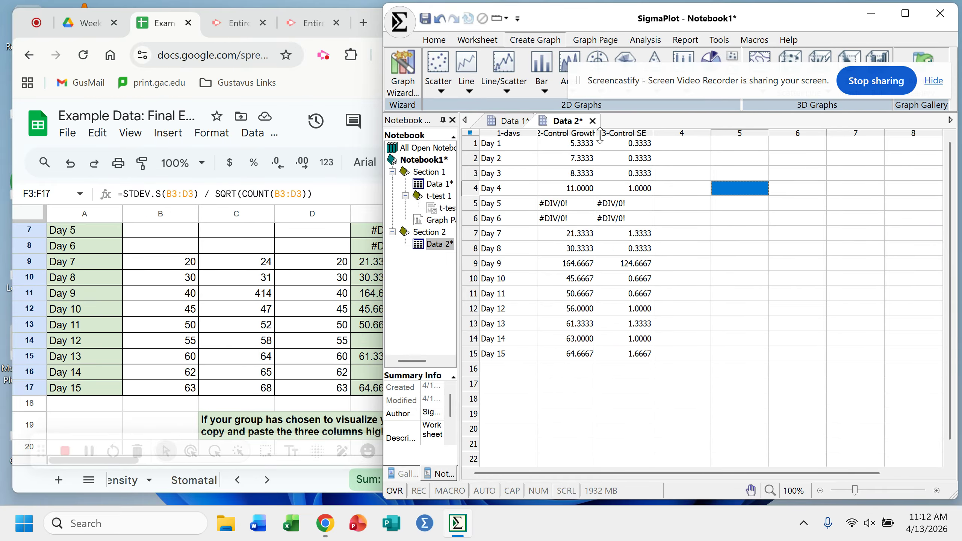
pyautogui.click(722, 223)
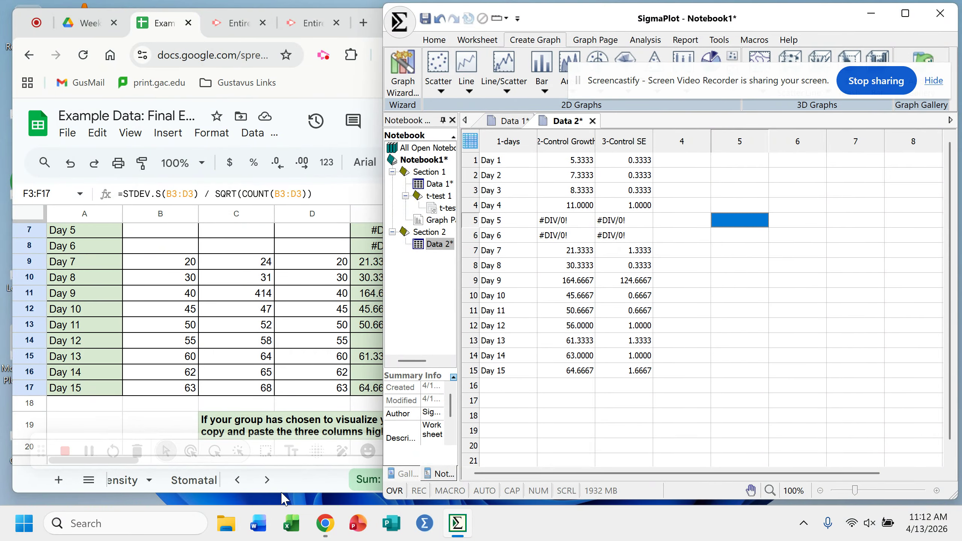
# Copy the Experimental Average Growth values for Day 1 to Day 15 from the spreadsheet into column 4 of the SigmaPlot worksheet.
pyautogui.click(326, 391)
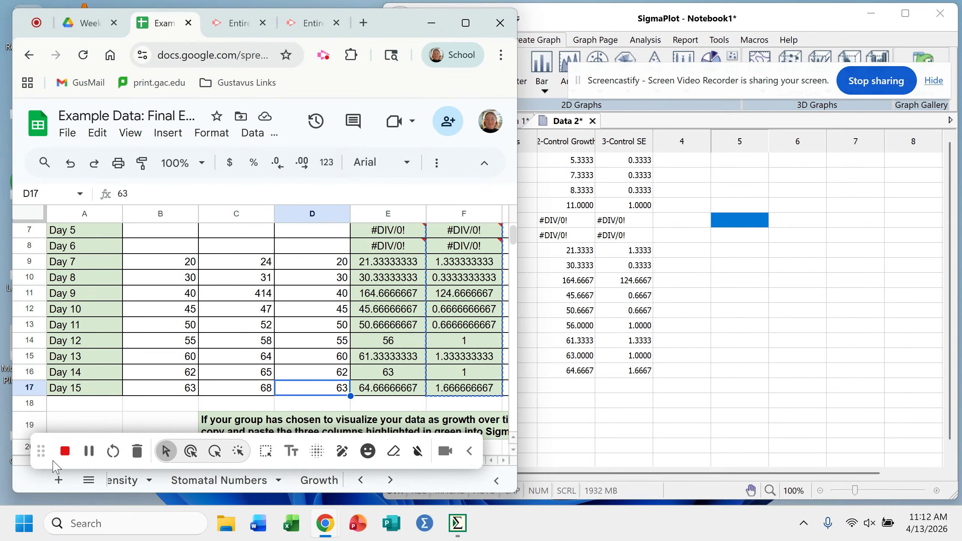
pyautogui.moveTo(42, 451); pyautogui.dragTo(50, 376)
pyautogui.moveTo(110, 460); pyautogui.dragTo(212, 460)
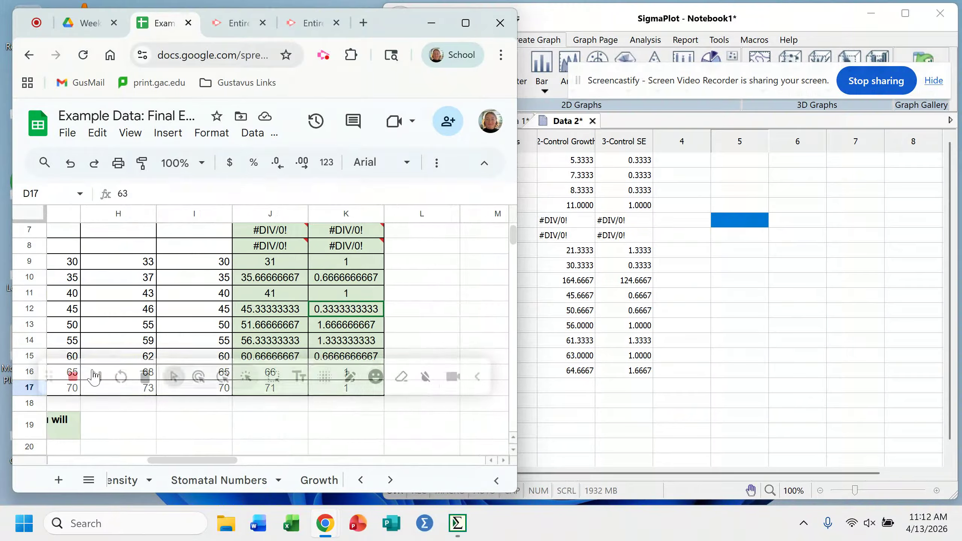
pyautogui.moveTo(50, 376); pyautogui.dragTo(49, 431)
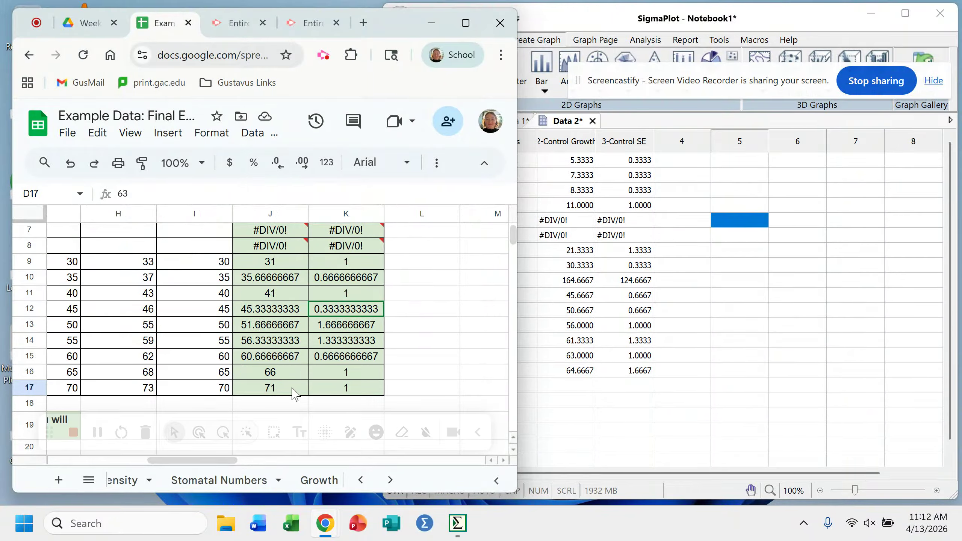
pyautogui.scroll(3, 295, 383)
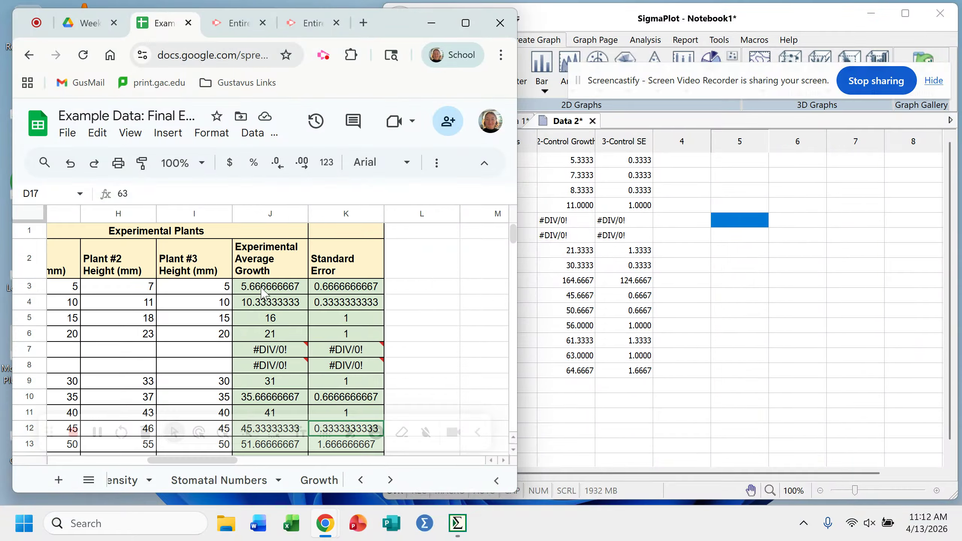
pyautogui.moveTo(264, 294); pyautogui.dragTo(286, 382)
pyautogui.rightClick(280, 374)
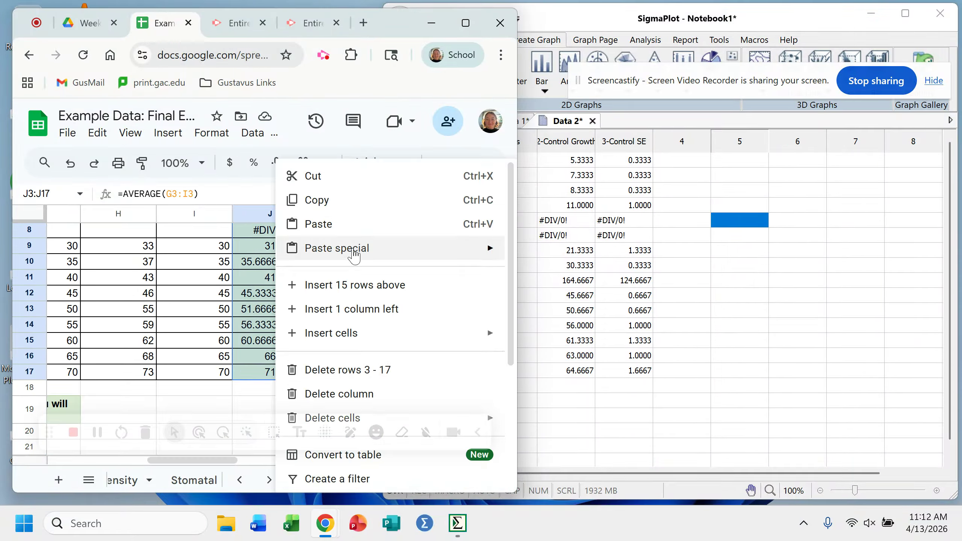
pyautogui.click(348, 201)
pyautogui.click(696, 164)
pyautogui.rightClick(696, 164)
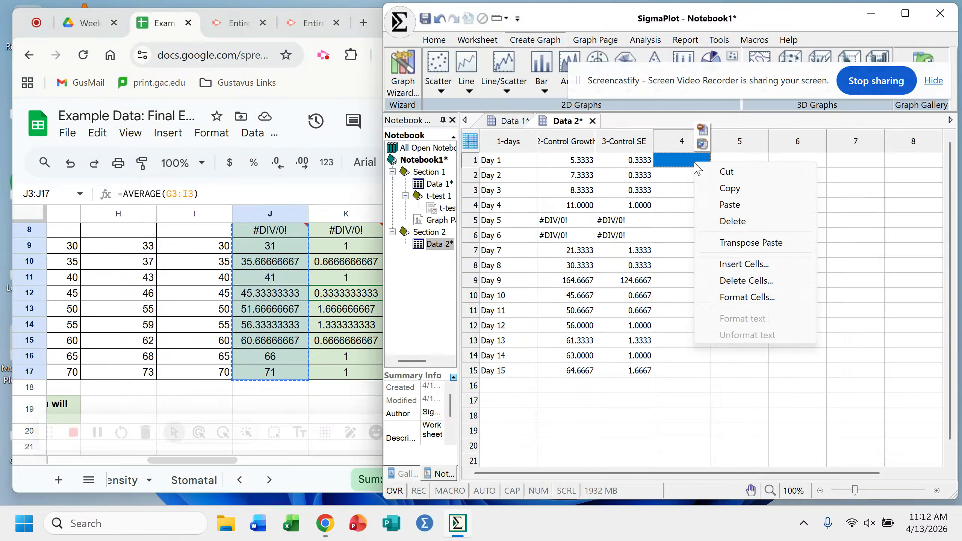
pyautogui.click(729, 205)
# Retitle column 4 of the SigmaPlot worksheet as "Exp. Average".
pyautogui.click(669, 142)
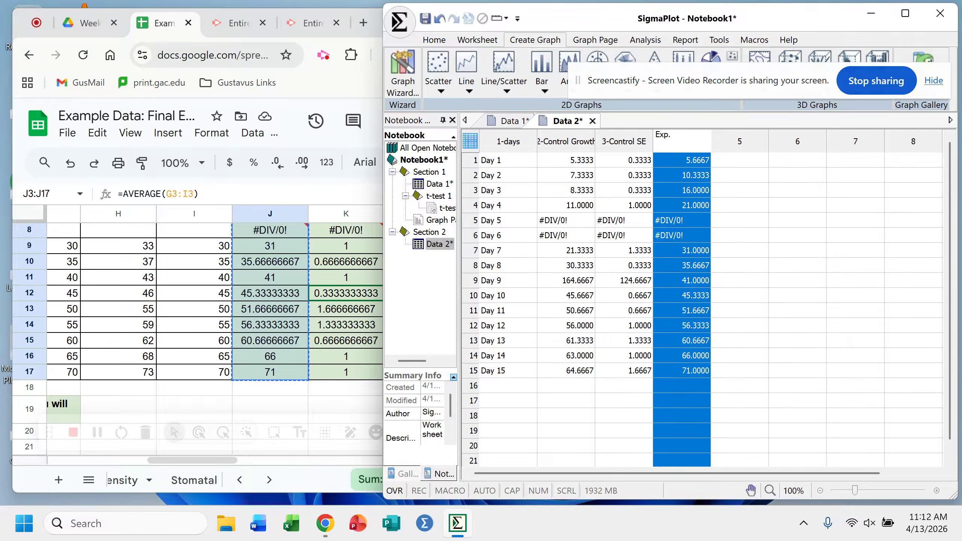
pyautogui.write('Exp. Average')
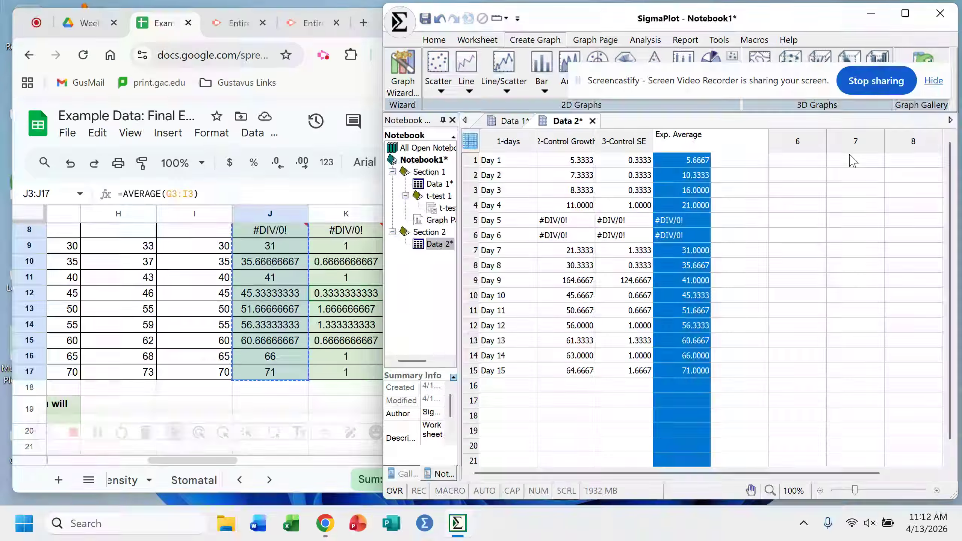
pyautogui.click(797, 220)
# Copy the experimental plants' Standard Error values for Day 1 to Day 15 into SigmaPlot column 5 and title it "Exp SE".
pyautogui.click(303, 343)
pyautogui.scroll(3, 367, 363)
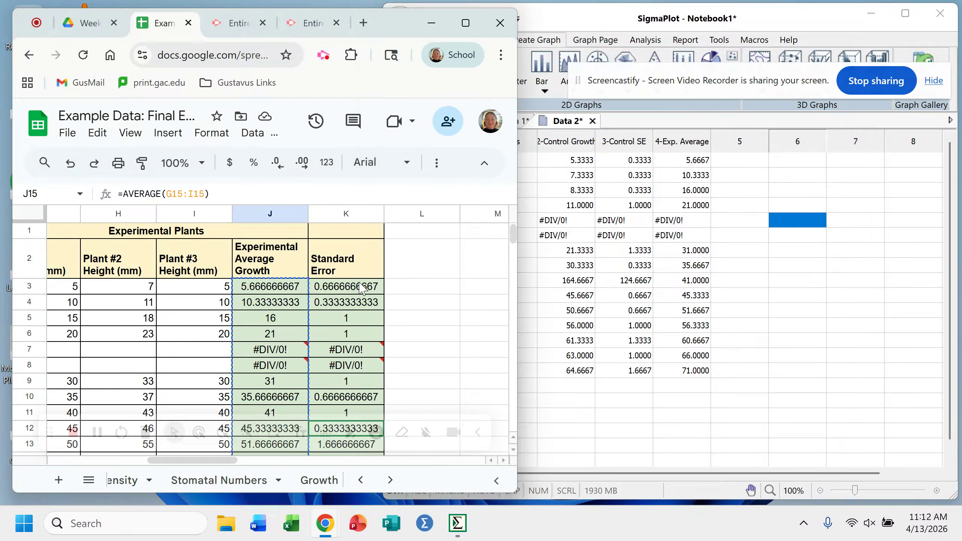
pyautogui.moveTo(360, 287); pyautogui.dragTo(365, 354)
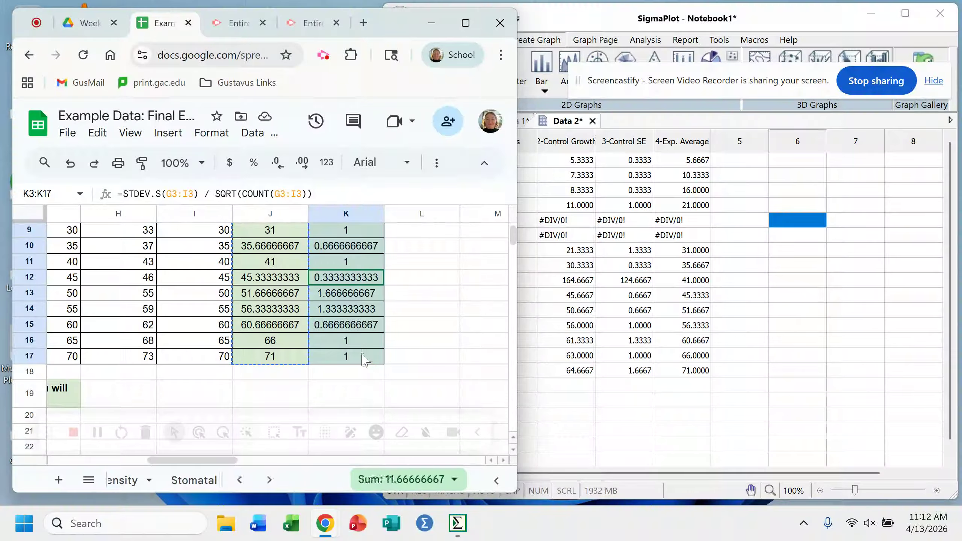
pyautogui.rightClick(366, 354)
pyautogui.click(366, 204)
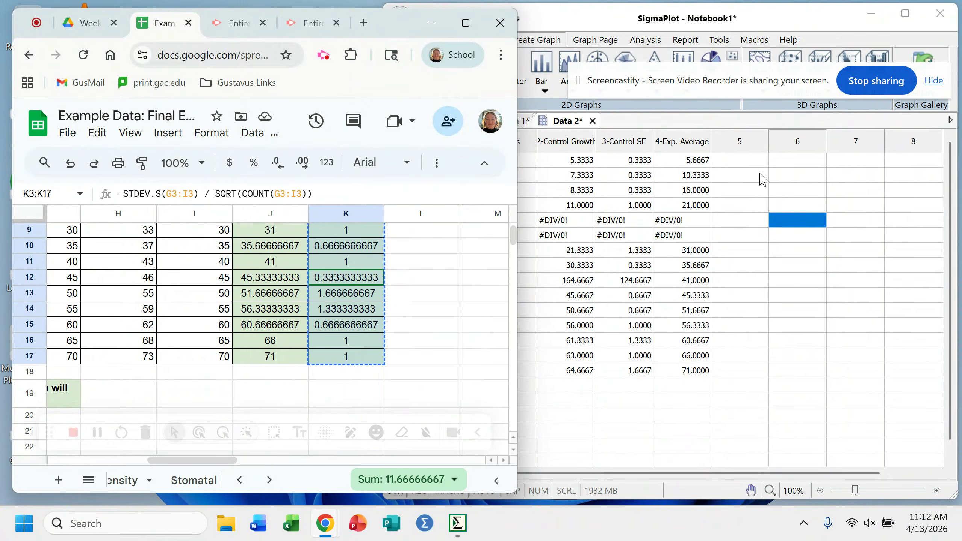
pyautogui.rightClick(737, 165)
pyautogui.click(772, 207)
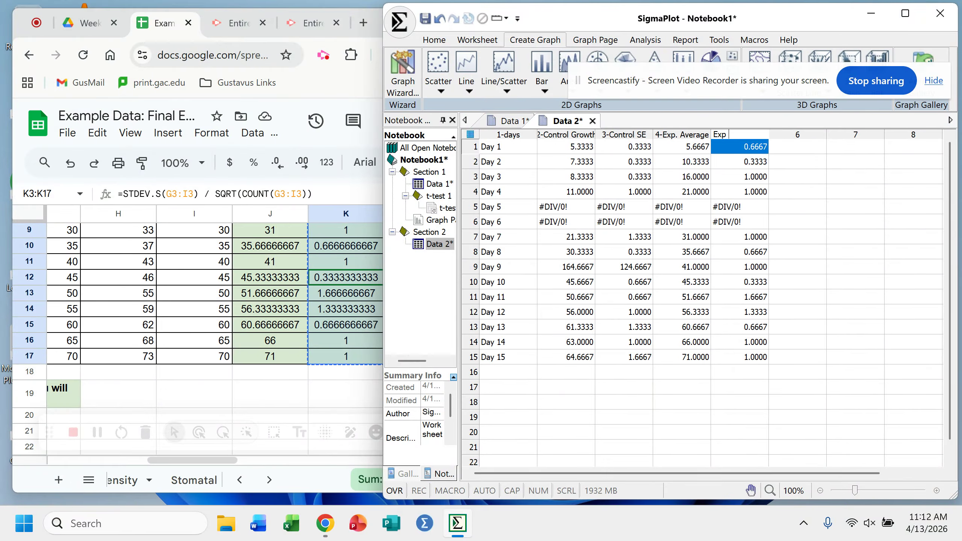
pyautogui.click(838, 257)
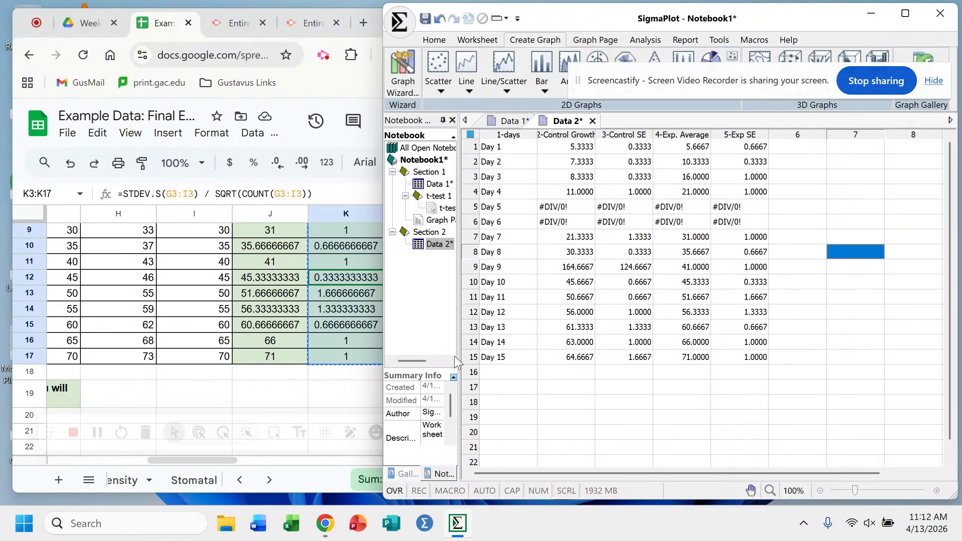
# Clear the Day 6 row containing #DIV/0! errors and remove that row from the worksheet.
pyautogui.moveTo(549, 209); pyautogui.dragTo(751, 227)
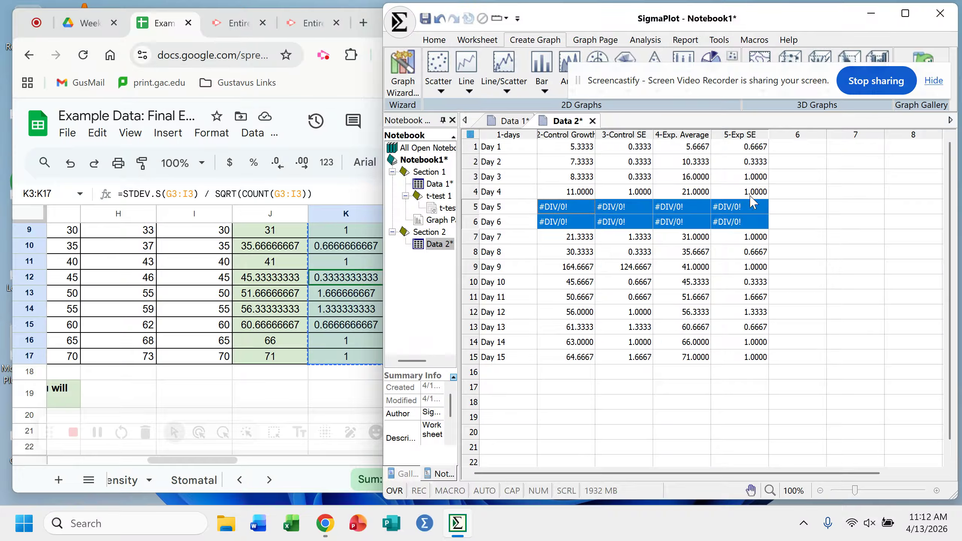
pyautogui.click(802, 237)
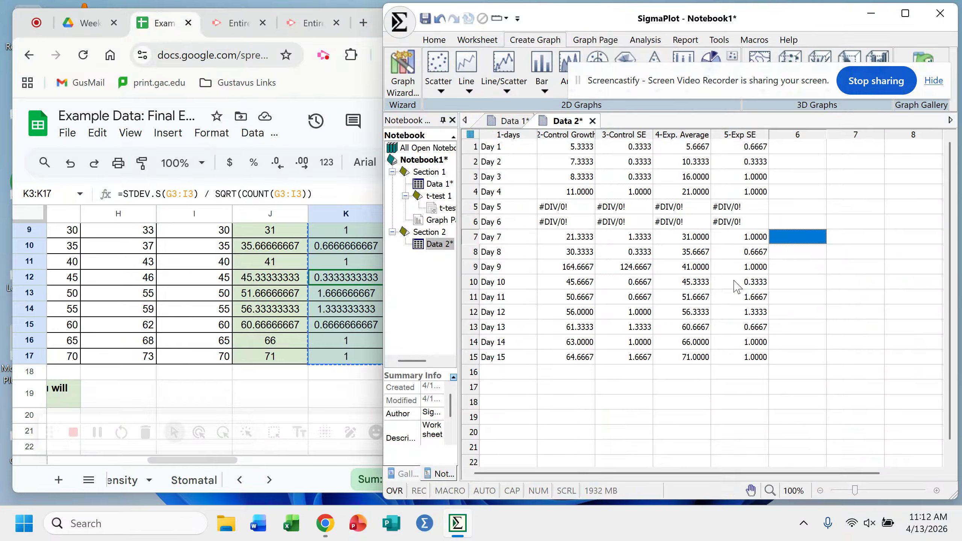
pyautogui.click(464, 206)
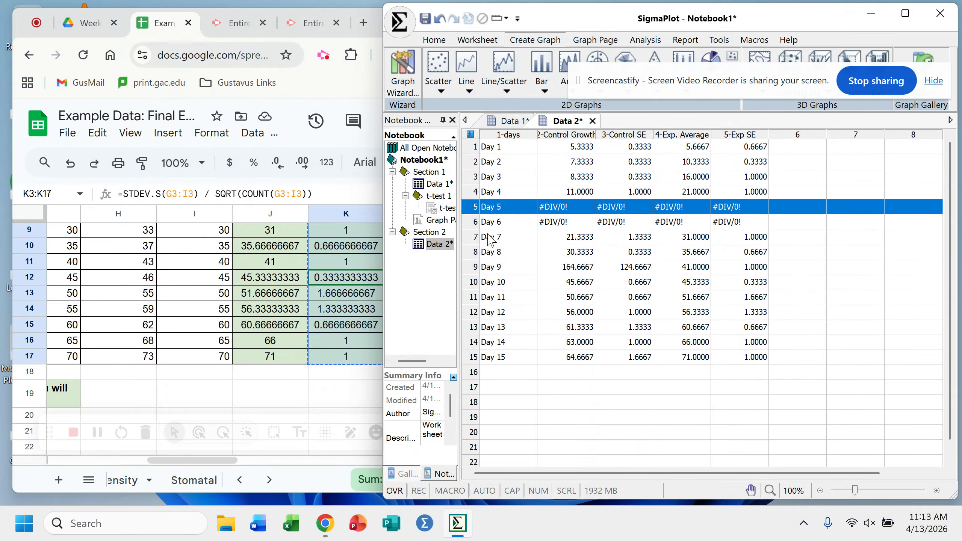
pyautogui.keyDown('shift'); pyautogui.click(467, 222); pyautogui.keyUp('shift')
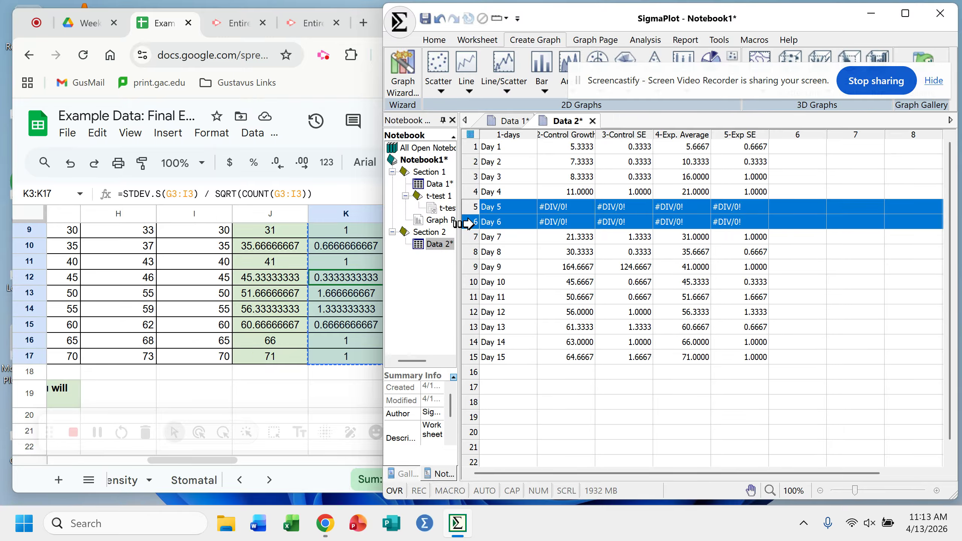
pyautogui.rightClick(474, 226)
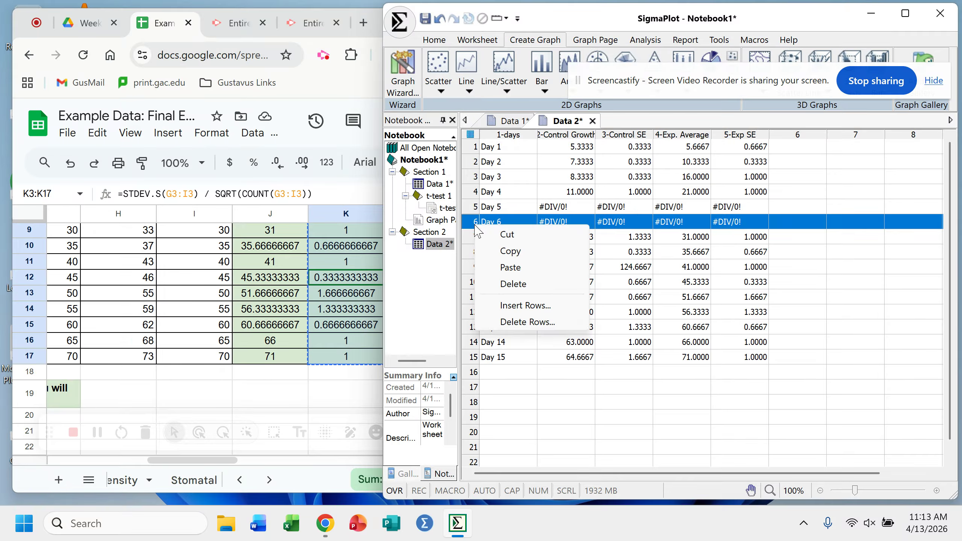
pyautogui.click(517, 284)
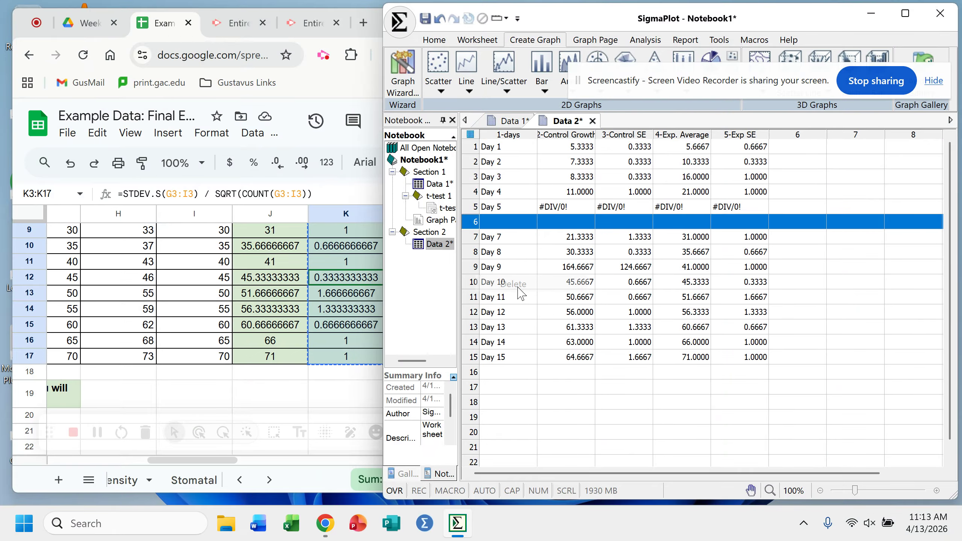
pyautogui.rightClick(471, 222)
pyautogui.click(540, 320)
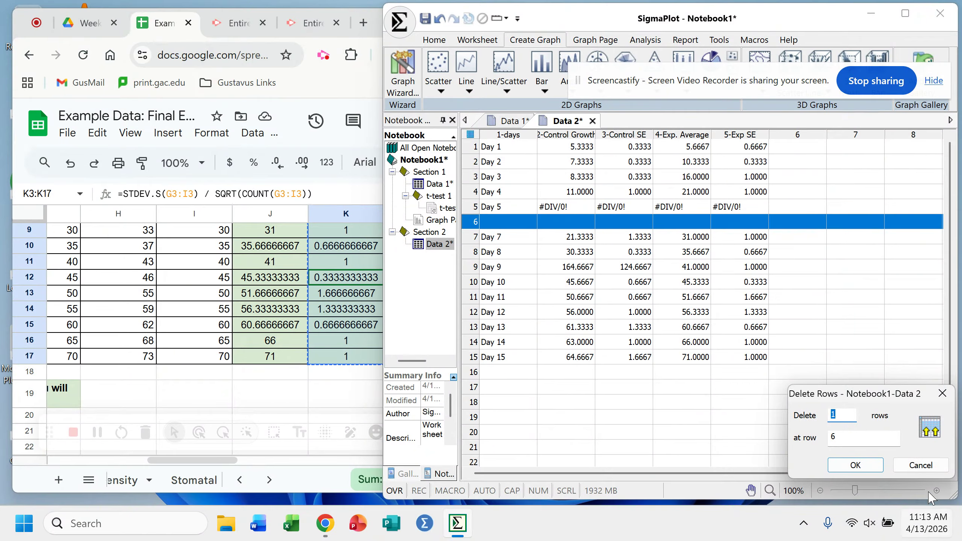
pyautogui.click(855, 465)
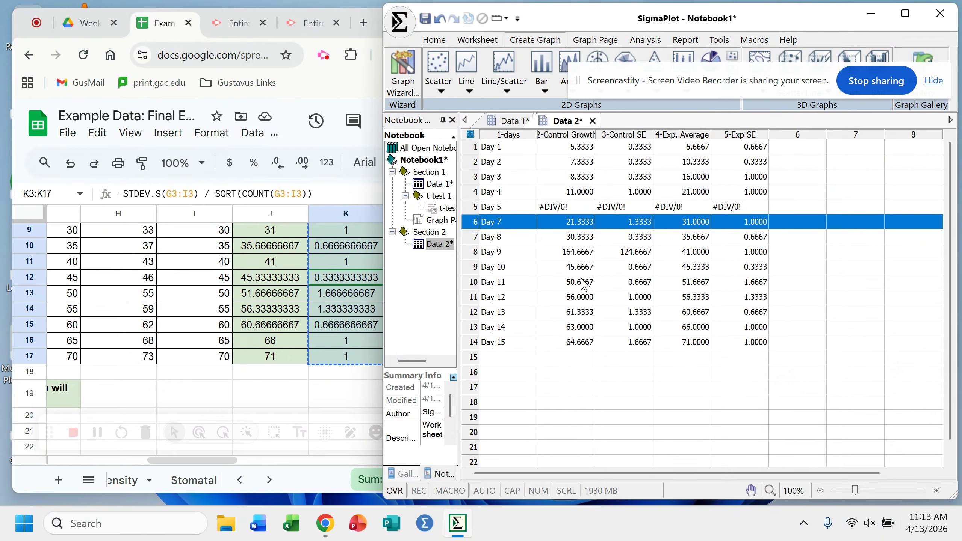
# Remove the Day 5 row containing #DIV/0! errors from the worksheet.
pyautogui.rightClick(472, 204)
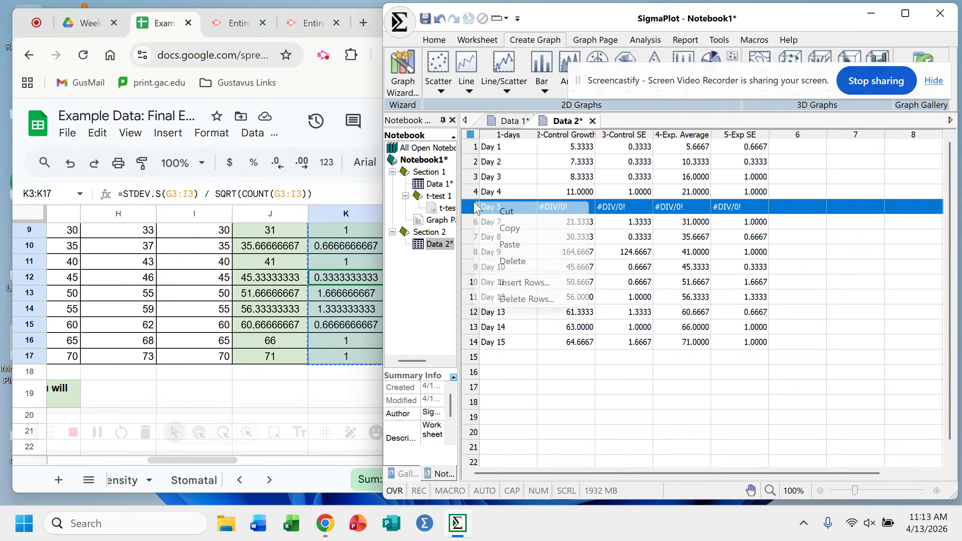
pyautogui.click(533, 302)
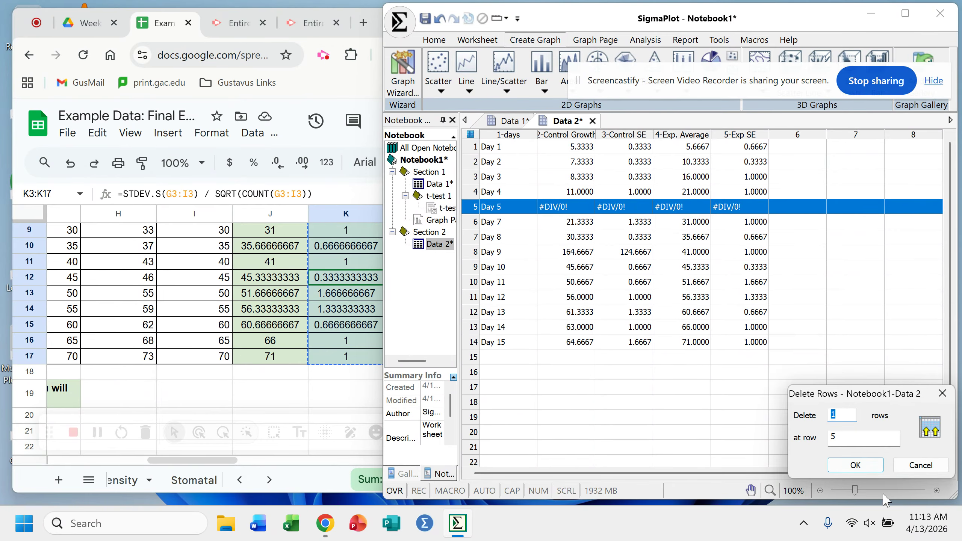
pyautogui.click(854, 465)
pyautogui.click(767, 393)
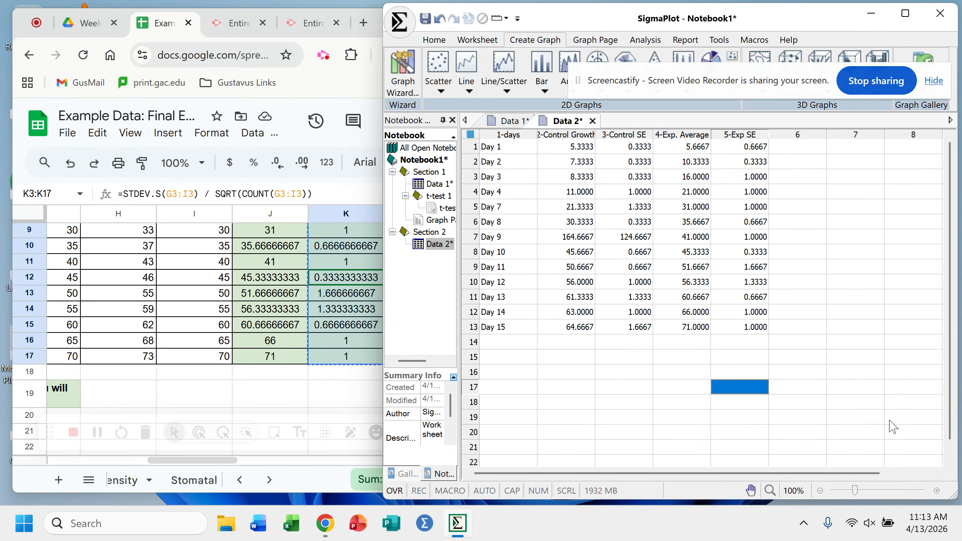
# Widen the SigmaPlot window and set up a multiple Line/Scatter graph with error bars from Worksheet Columns, using the X Many Y data format.
pyautogui.moveTo(382, 331); pyautogui.dragTo(36, 273)
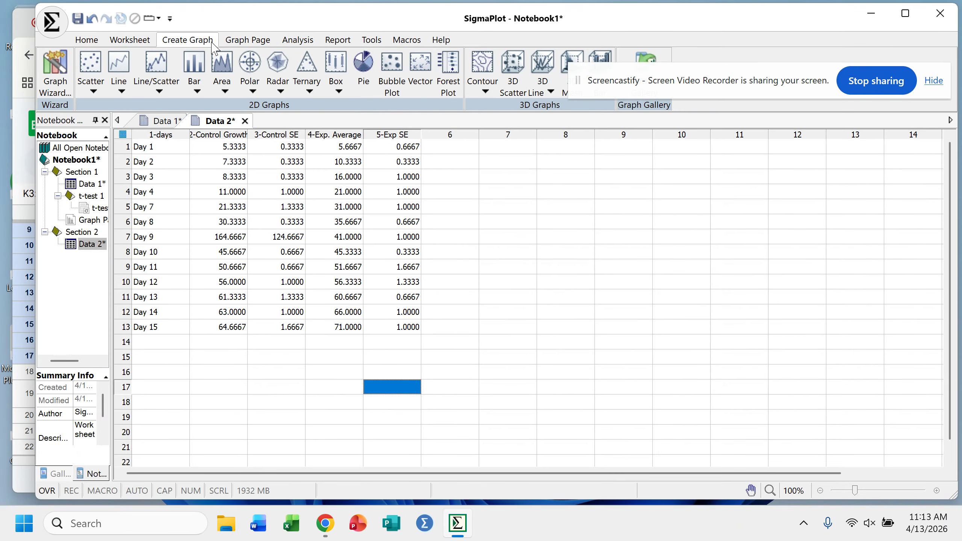
pyautogui.click(159, 91)
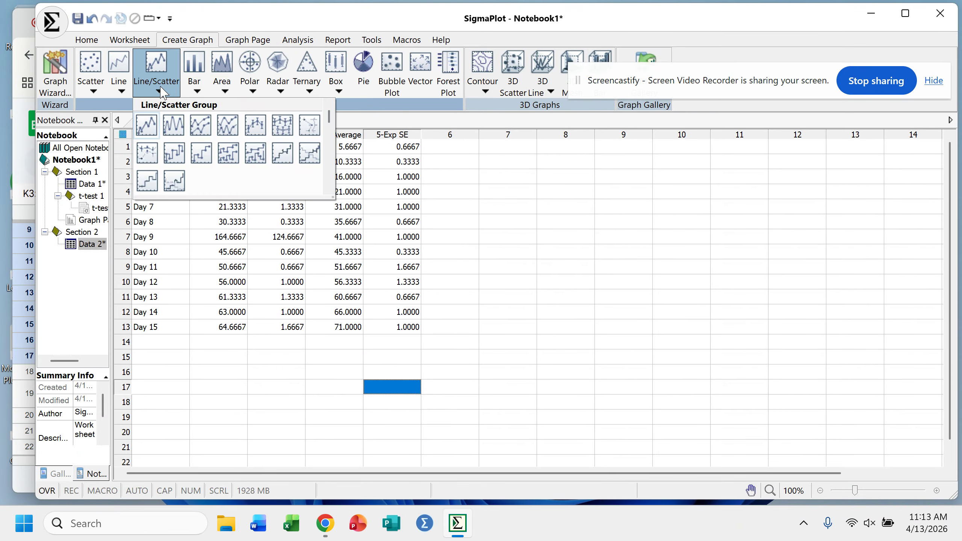
pyautogui.click(280, 126)
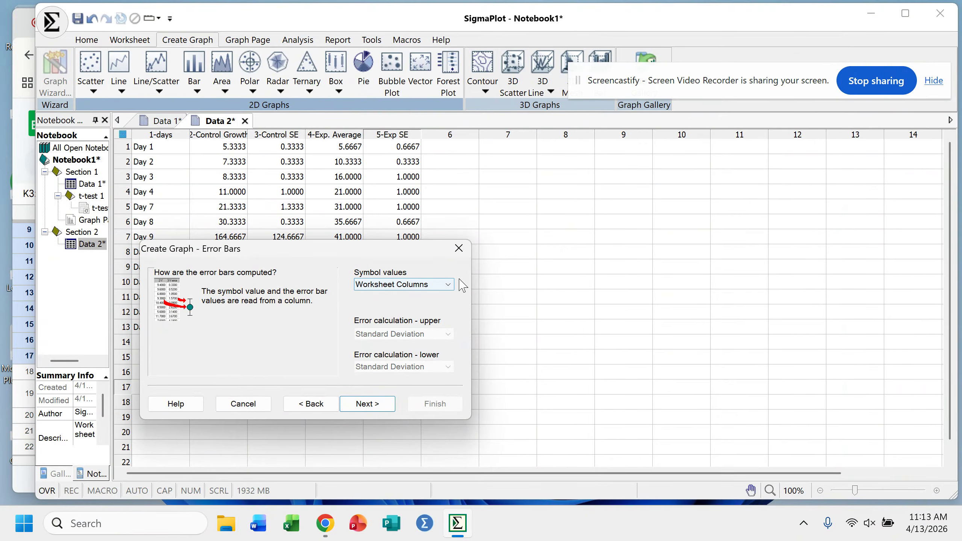
pyautogui.click(366, 406)
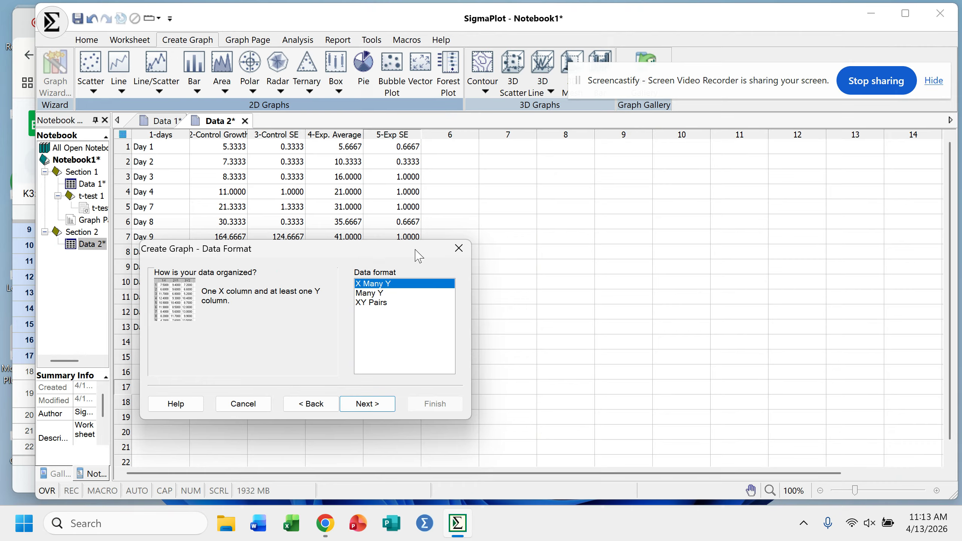
pyautogui.moveTo(418, 255); pyautogui.dragTo(728, 205)
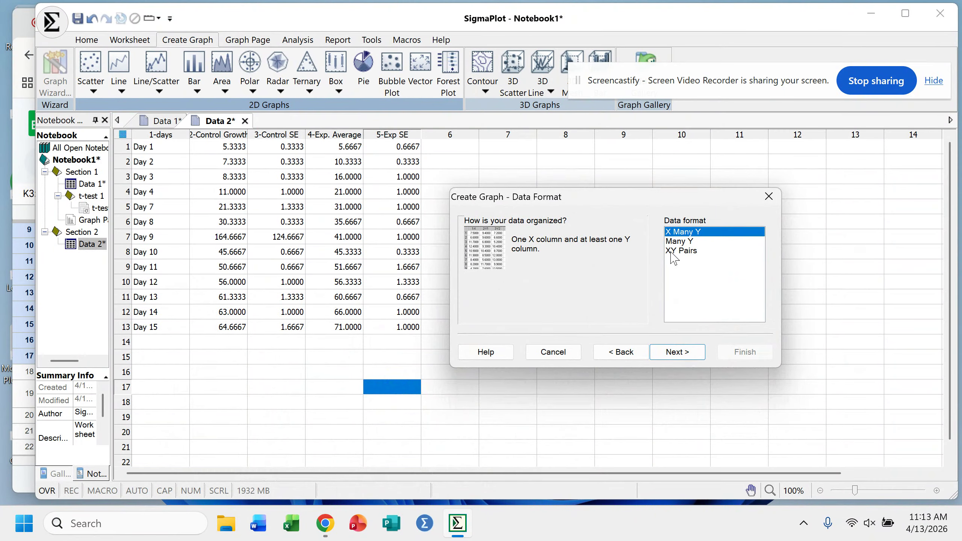
pyautogui.click(676, 352)
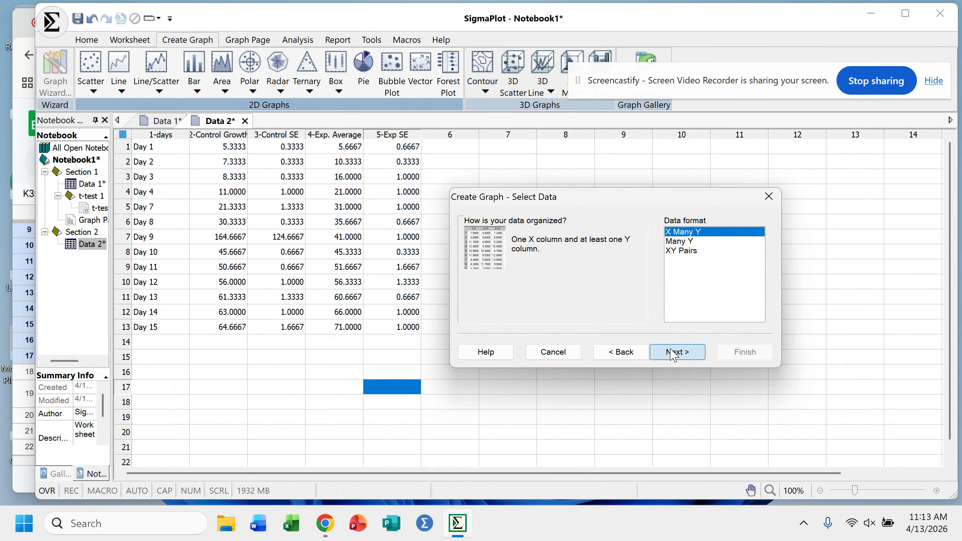
# Create the graph with days as X, Control Growth and Exp. Average as Y, and Control SE and Exp SE as their error values.
pyautogui.click(162, 130)
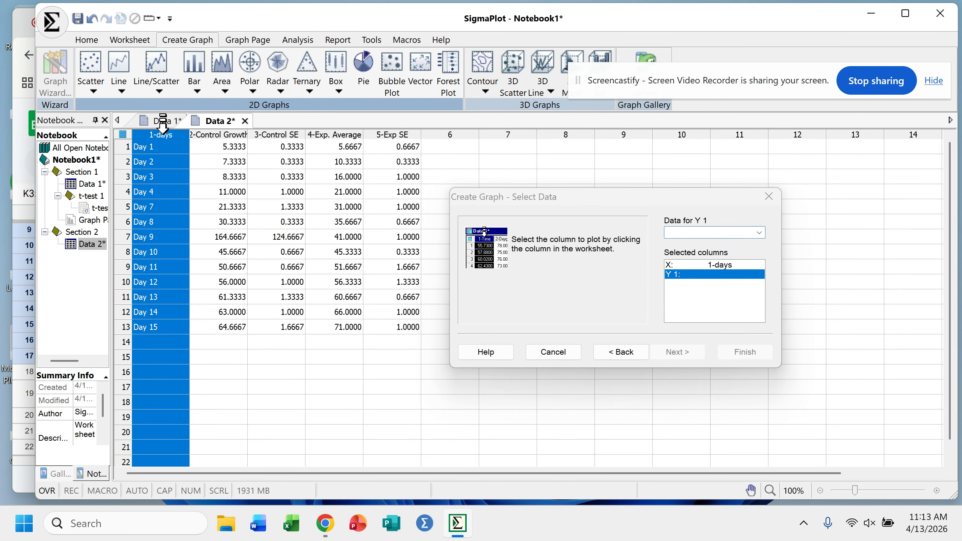
pyautogui.click(223, 129)
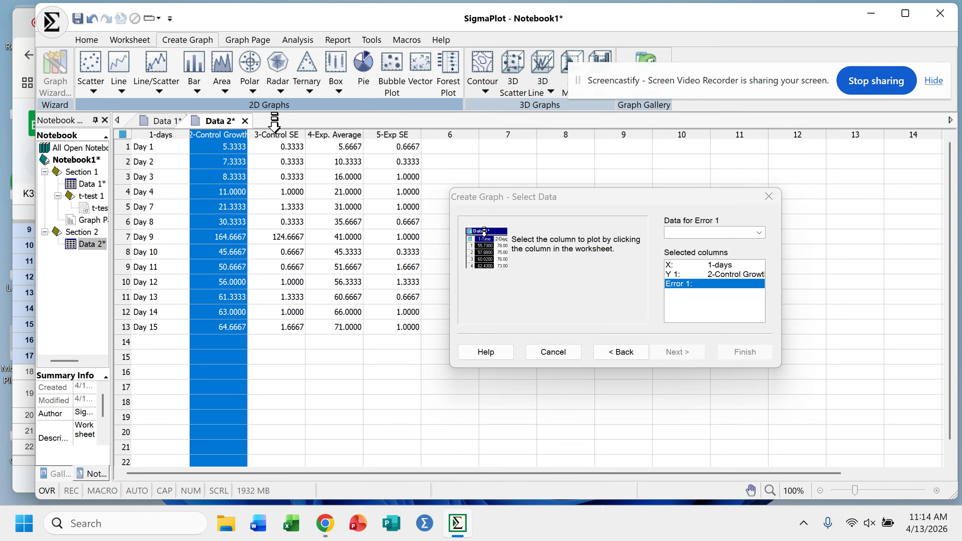
pyautogui.click(274, 122)
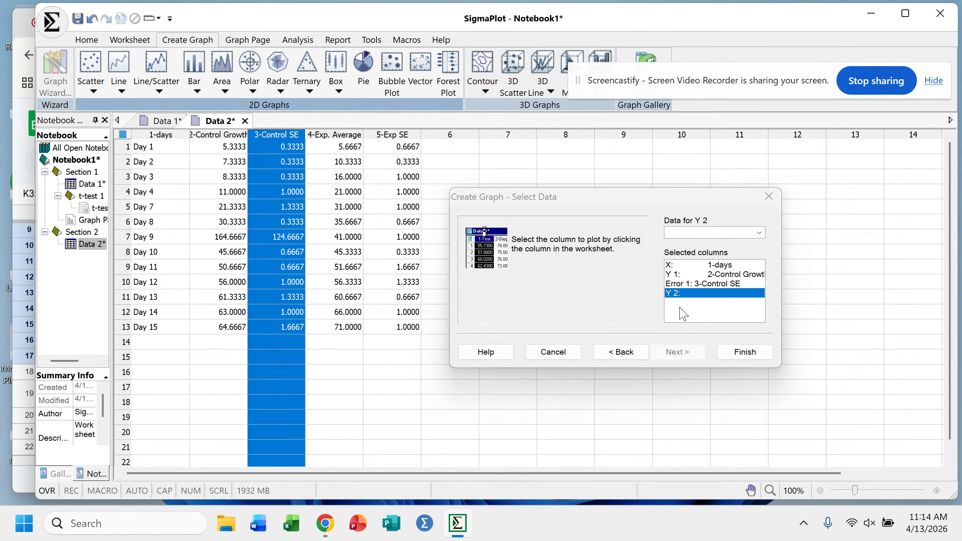
pyautogui.click(337, 121)
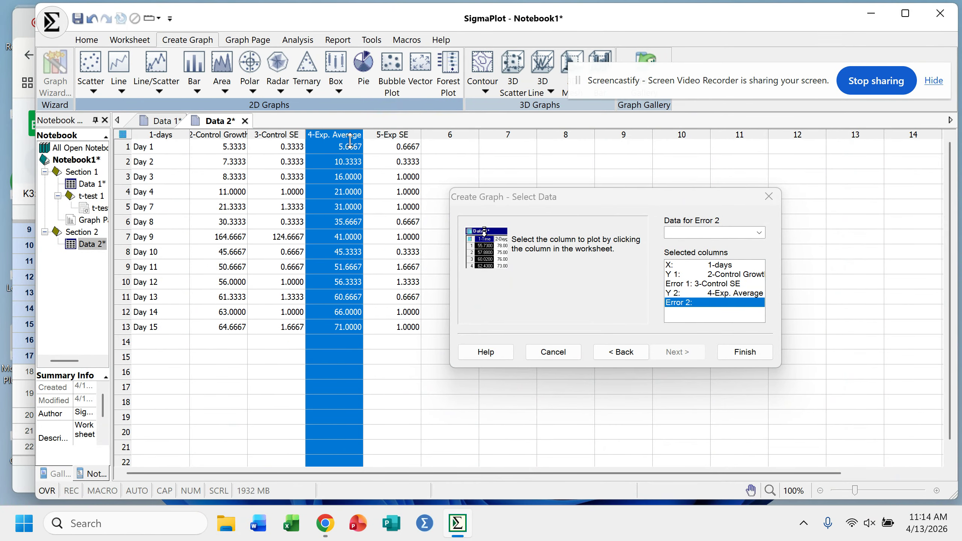
pyautogui.click(385, 125)
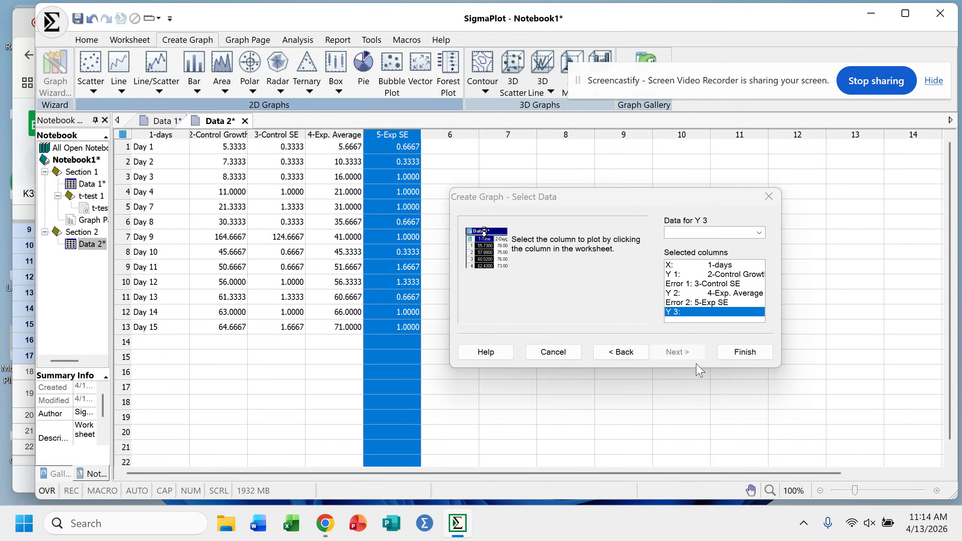
pyautogui.click(742, 353)
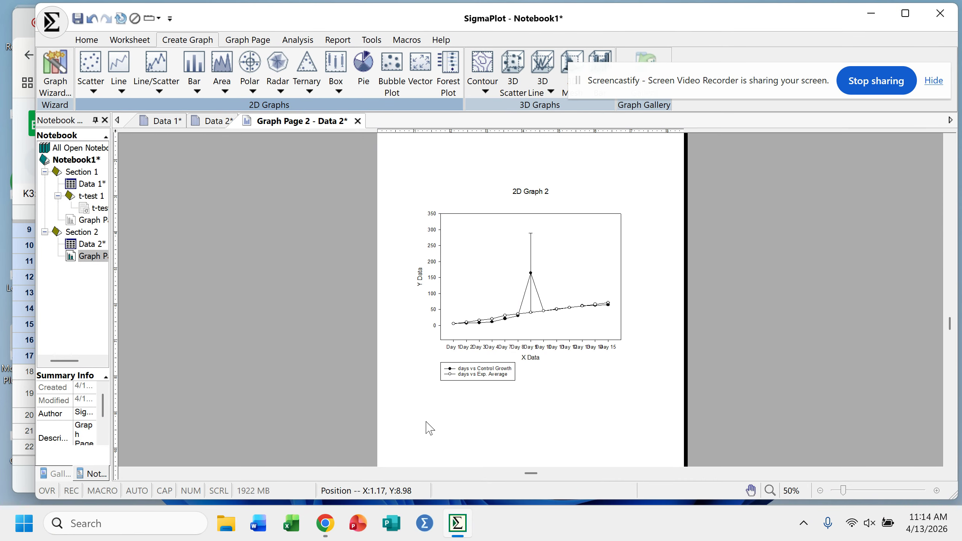
# Check the X-axis tick label properties, then examine the Day 9 control growth and standard error values in the Data 2 worksheet.
pyautogui.doubleClick(500, 348)
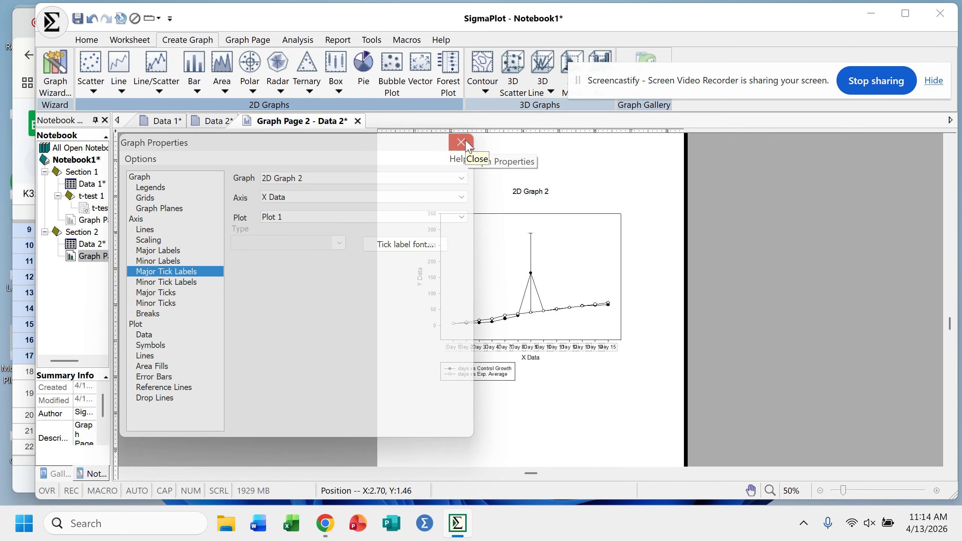
pyautogui.click(464, 142)
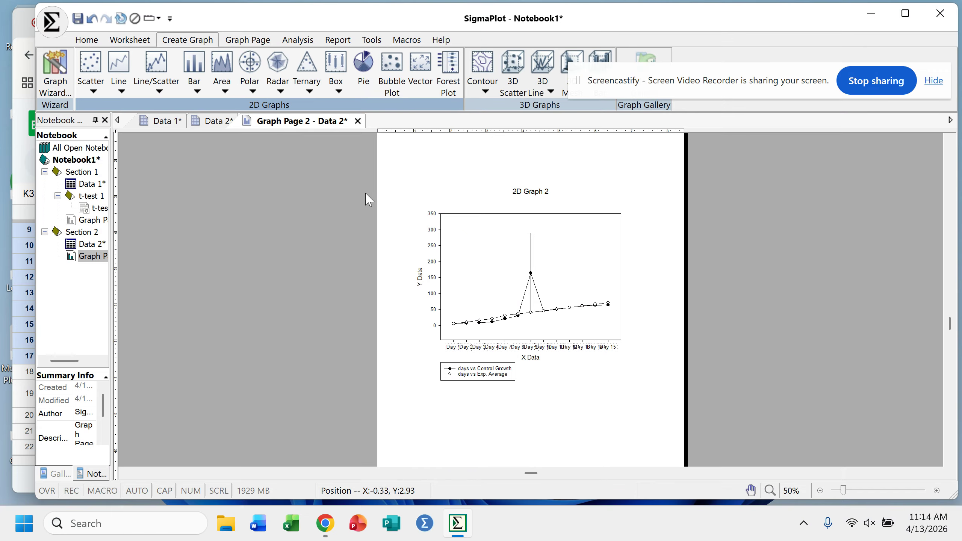
pyautogui.click(216, 121)
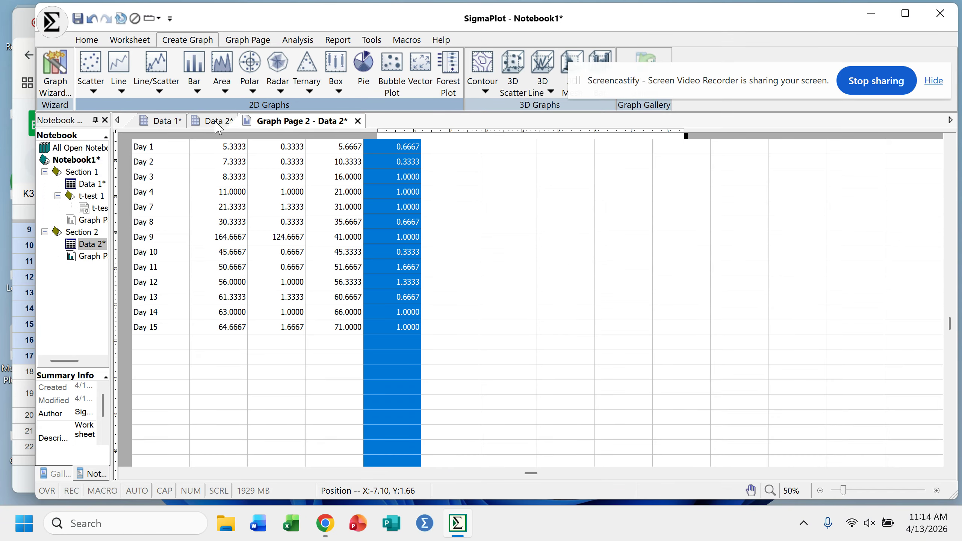
pyautogui.click(222, 239)
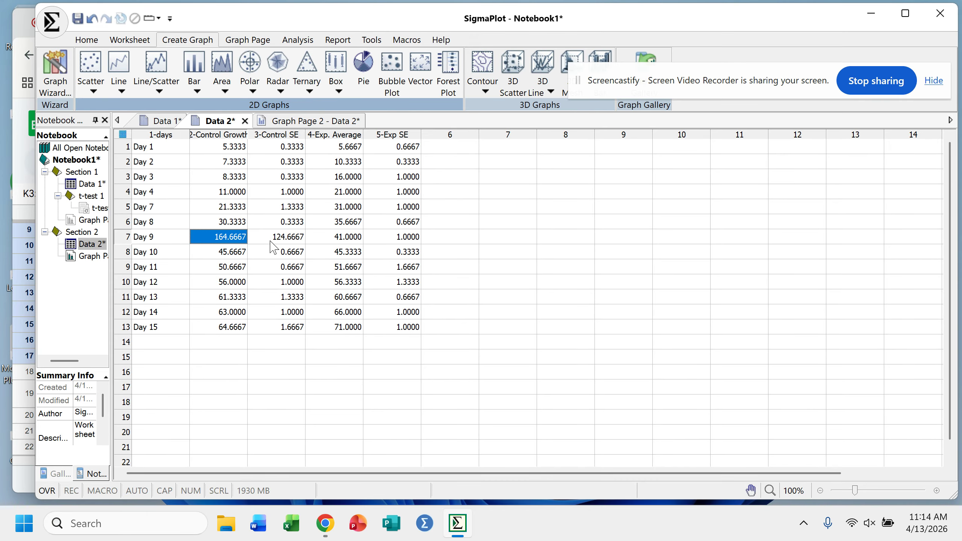
pyautogui.moveTo(161, 239); pyautogui.dragTo(383, 242)
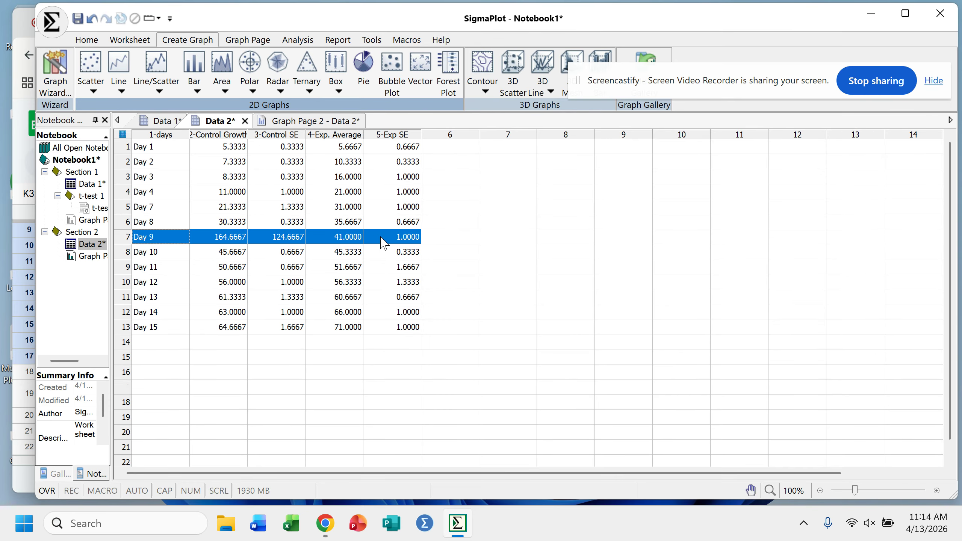
pyautogui.moveTo(225, 239); pyautogui.dragTo(275, 239)
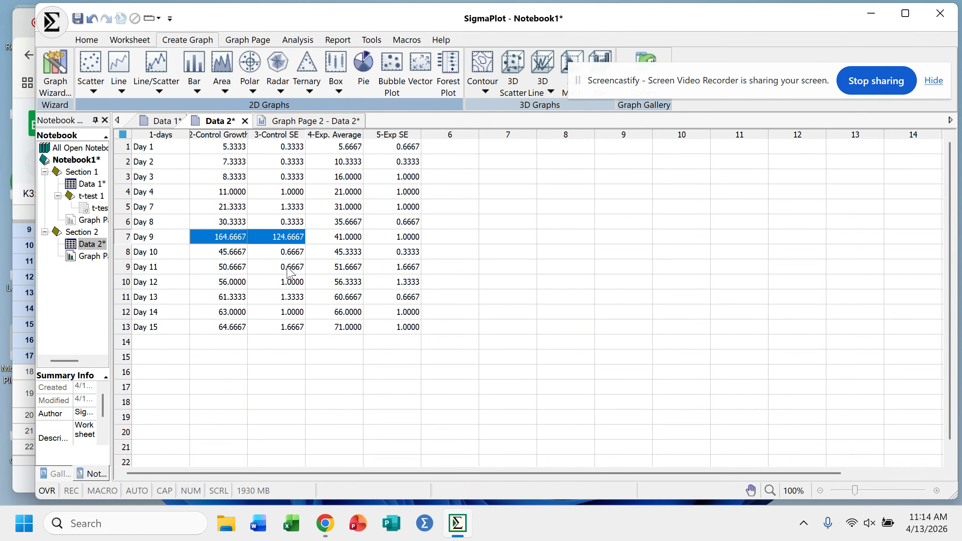
# Review the growth graph on Graph Page 2 and switch to the Google Sheets spreadsheet in Chrome.
pyautogui.click(297, 121)
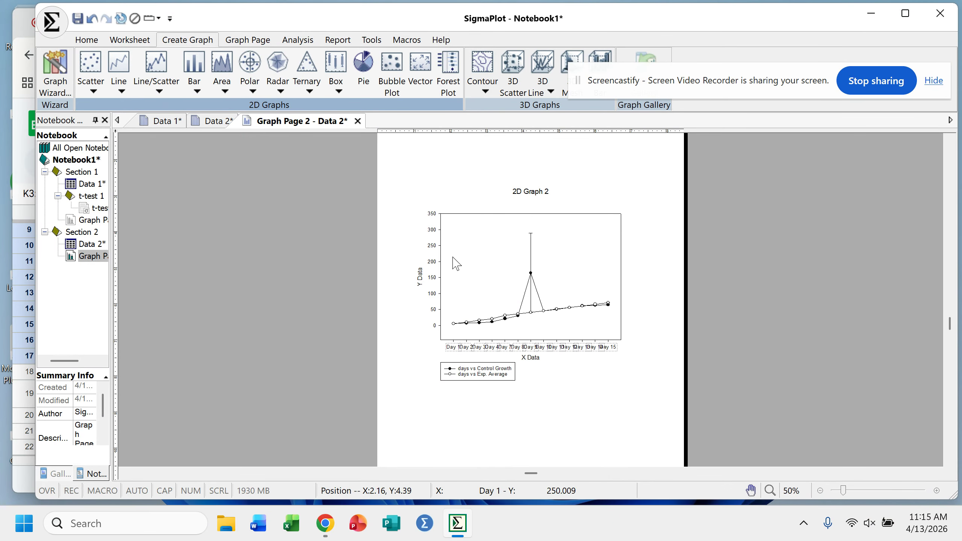
pyautogui.moveTo(593, 293)
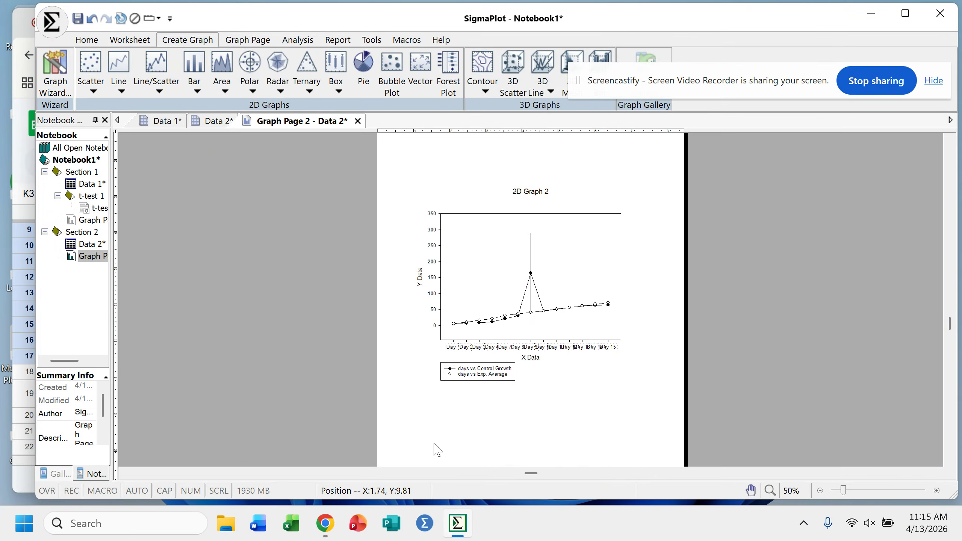
pyautogui.moveTo(333, 529)
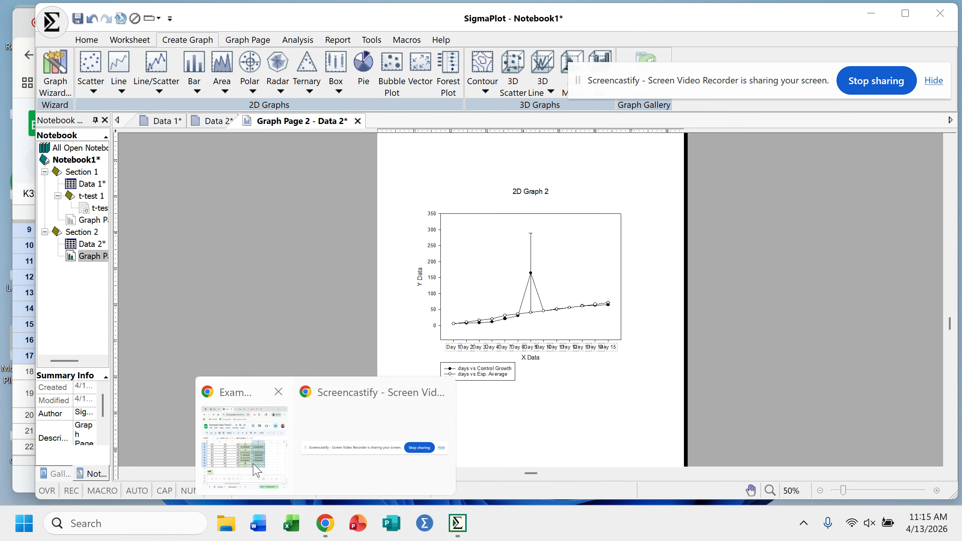